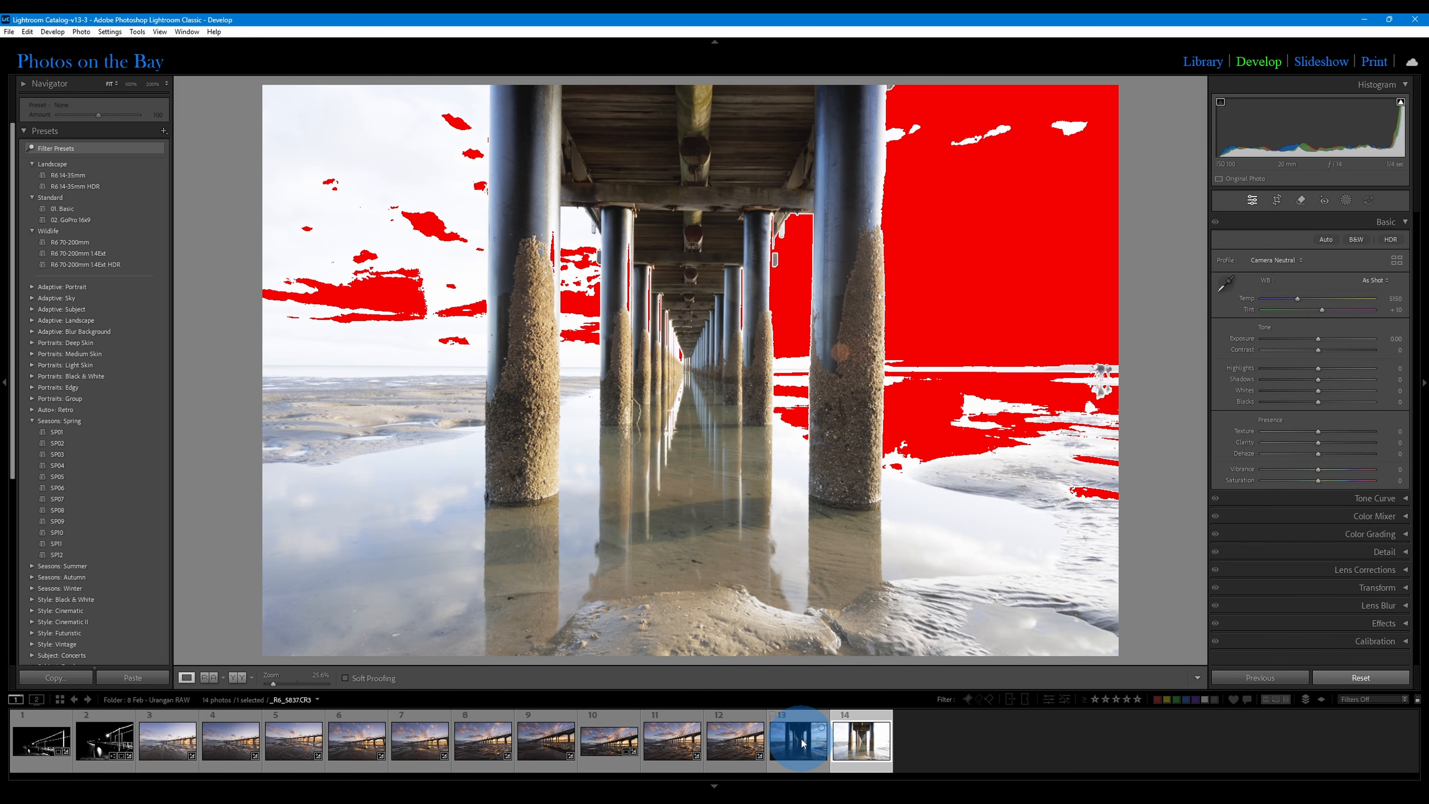
# Brighten the dark pier photo with Shadows +100, Blacks +77 and Exposure +1.00, and inspect the timber underside up close
pyautogui.moveTo(1318, 379); pyautogui.dragTo(1341, 400)
pyautogui.moveTo(1316, 340); pyautogui.dragTo(1328, 340)
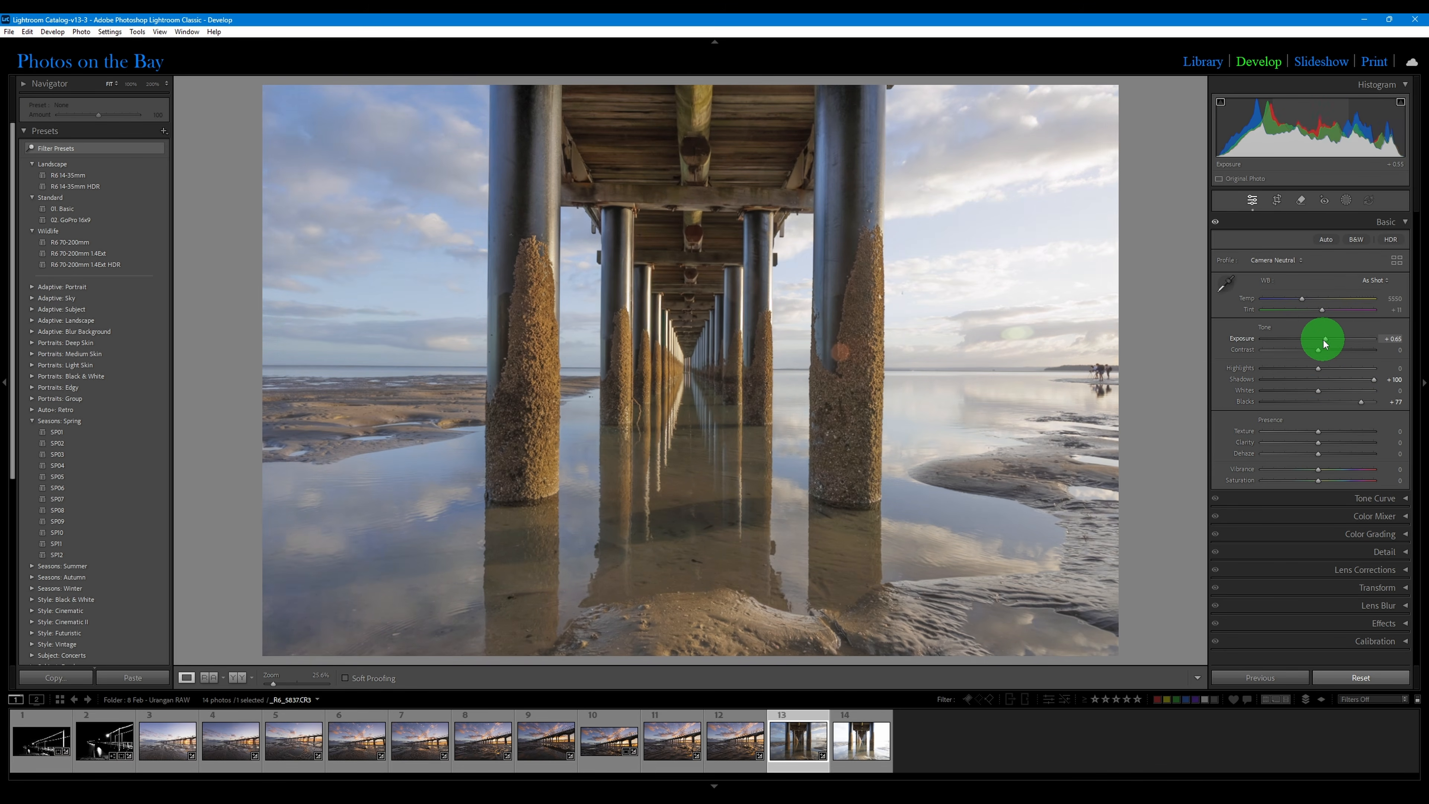
pyautogui.click(696, 186)
pyautogui.moveTo(699, 271); pyautogui.dragTo(680, 421)
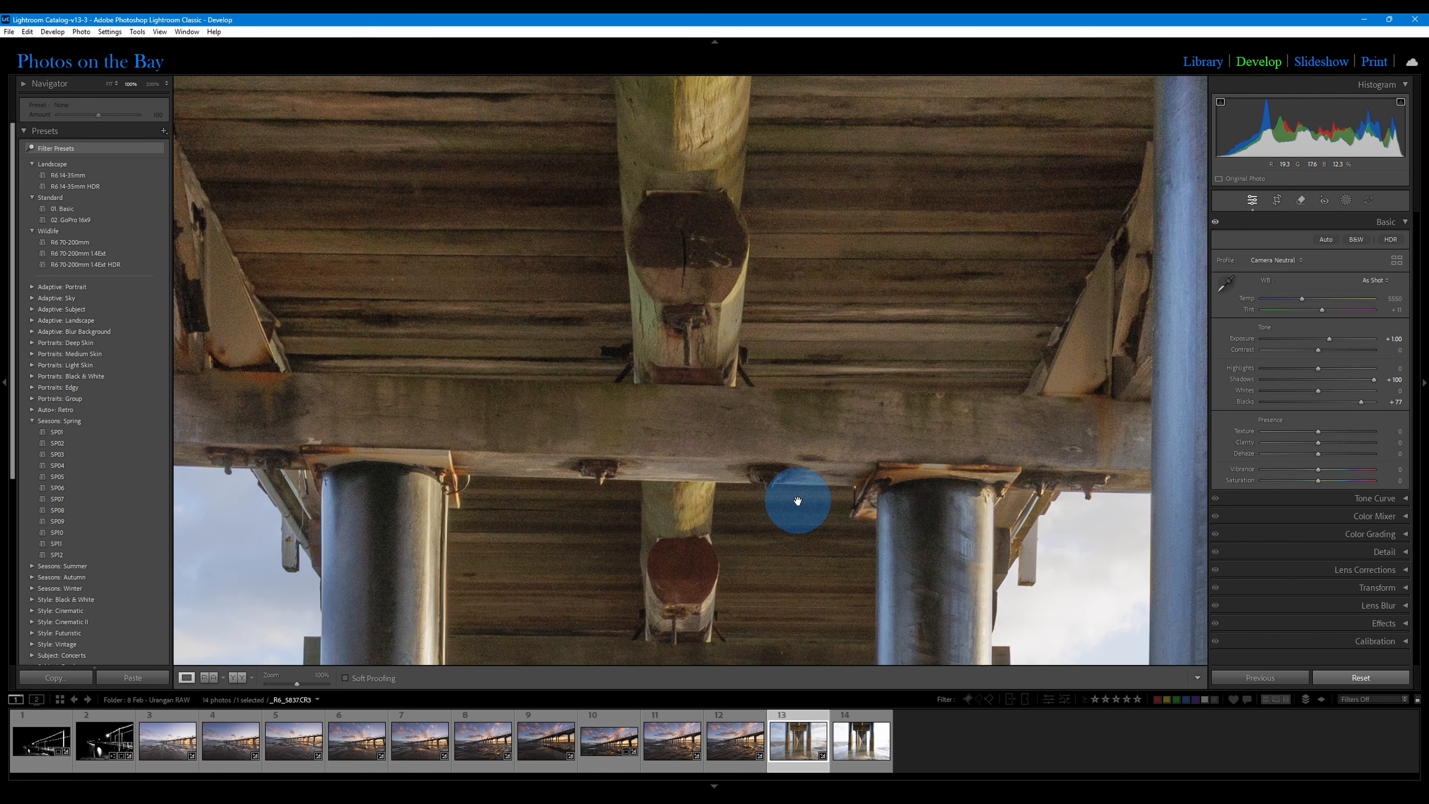
# Set the bright pier photo's Exposure to +0.80 and Shadows to +10, viewing the same timber underside
pyautogui.click(862, 749)
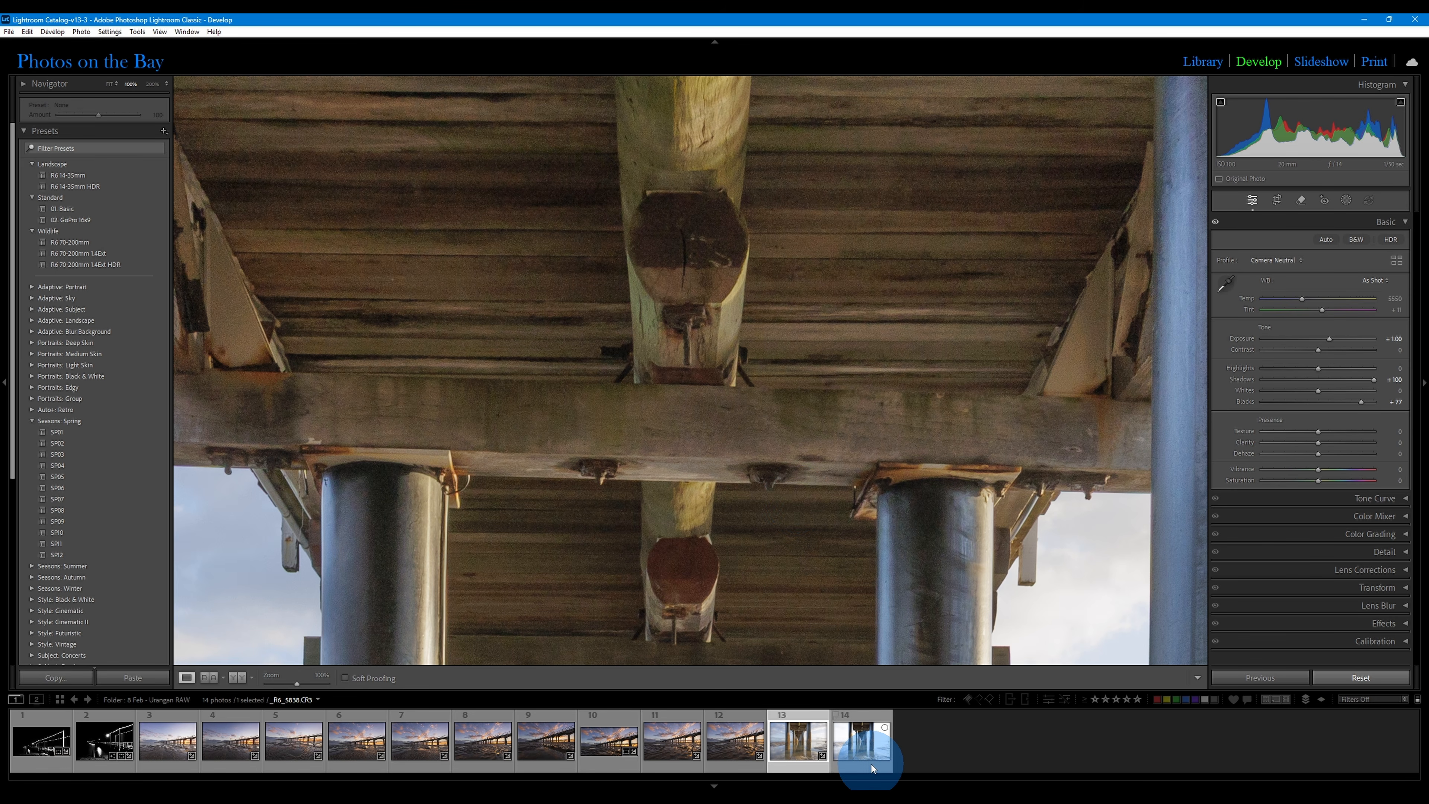
pyautogui.moveTo(717, 254); pyautogui.dragTo(679, 656)
pyautogui.click(804, 767)
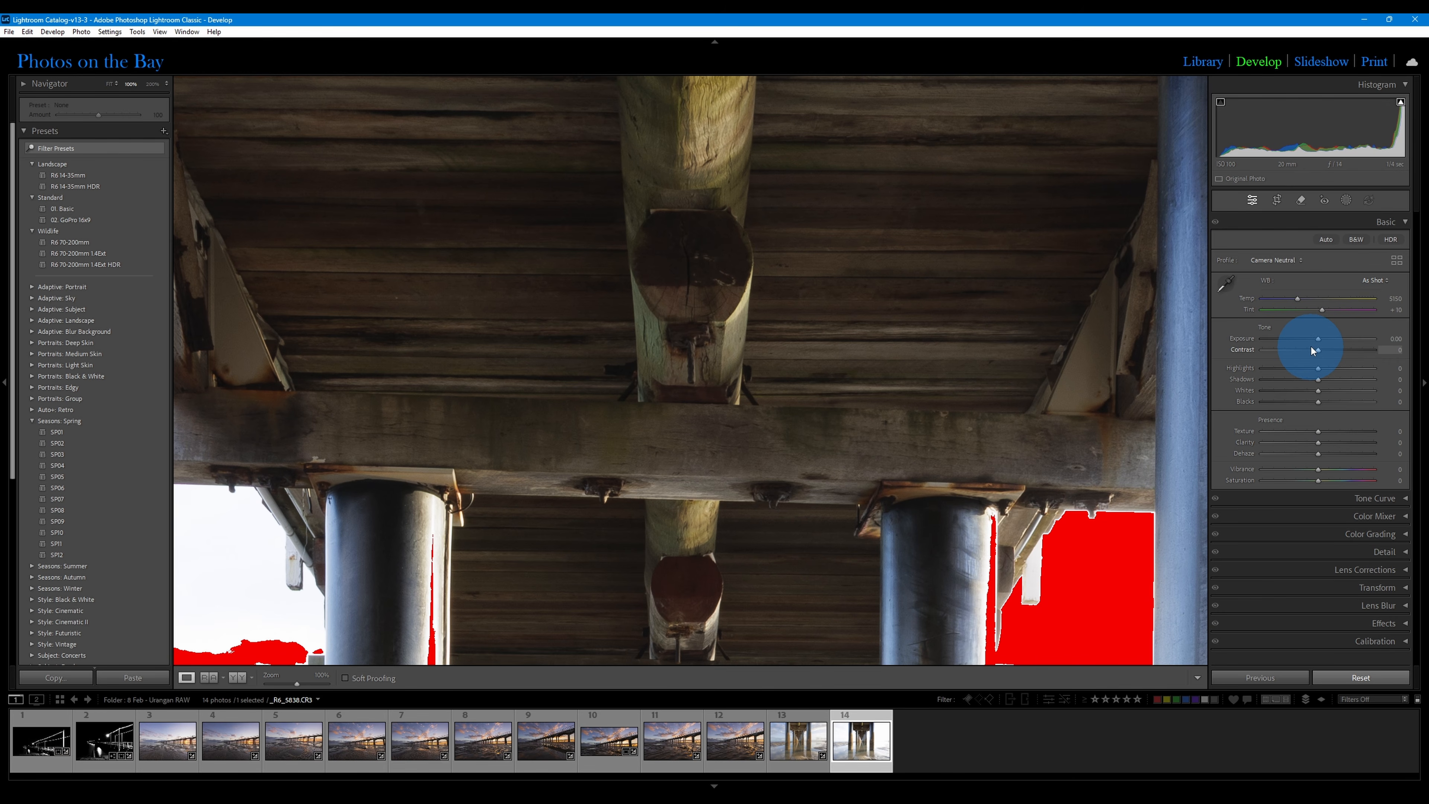
pyautogui.moveTo(1318, 342); pyautogui.dragTo(1326, 384)
# Compare noise and detail in the timber underside between the brightened dark photo and the bright photo
pyautogui.click(798, 740)
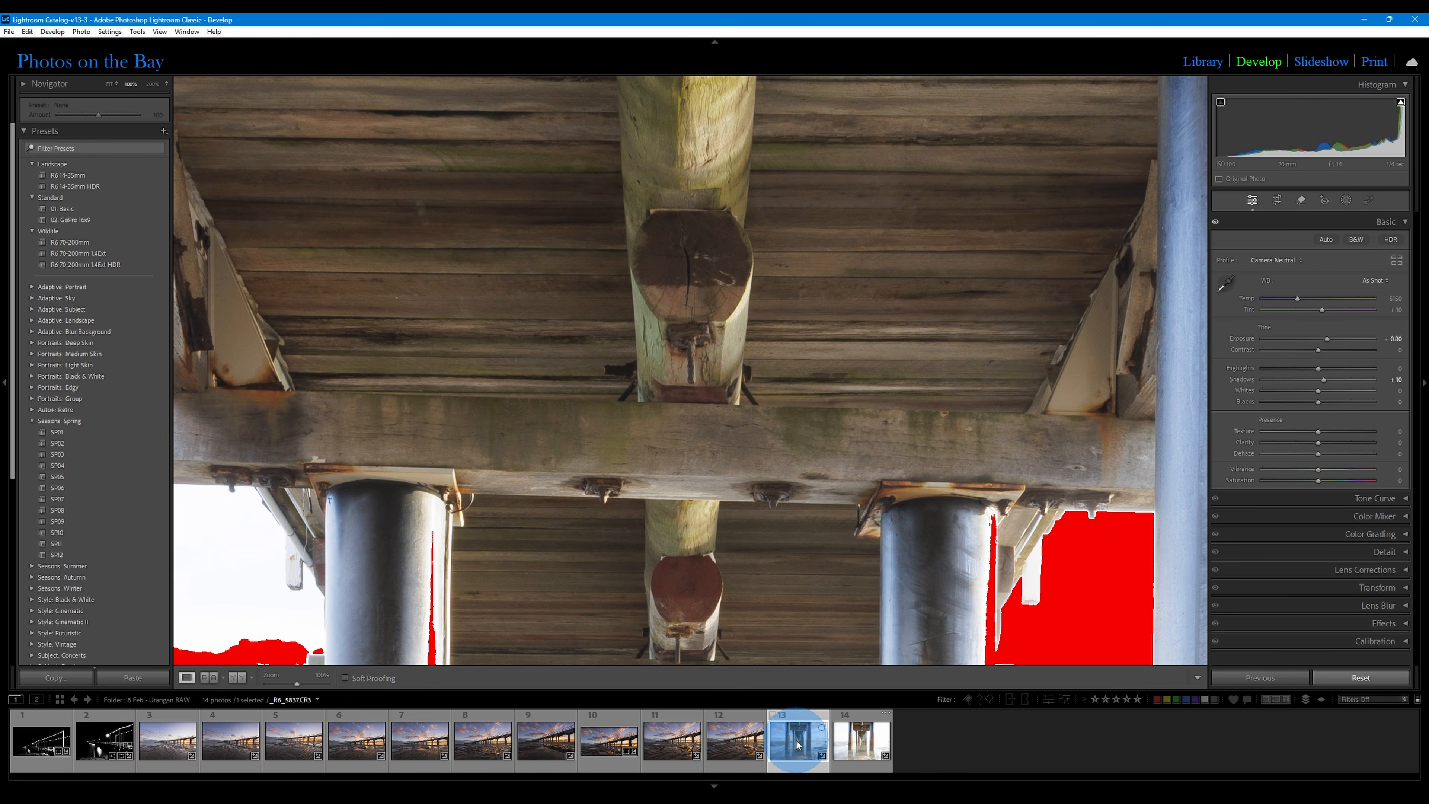
pyautogui.click(858, 748)
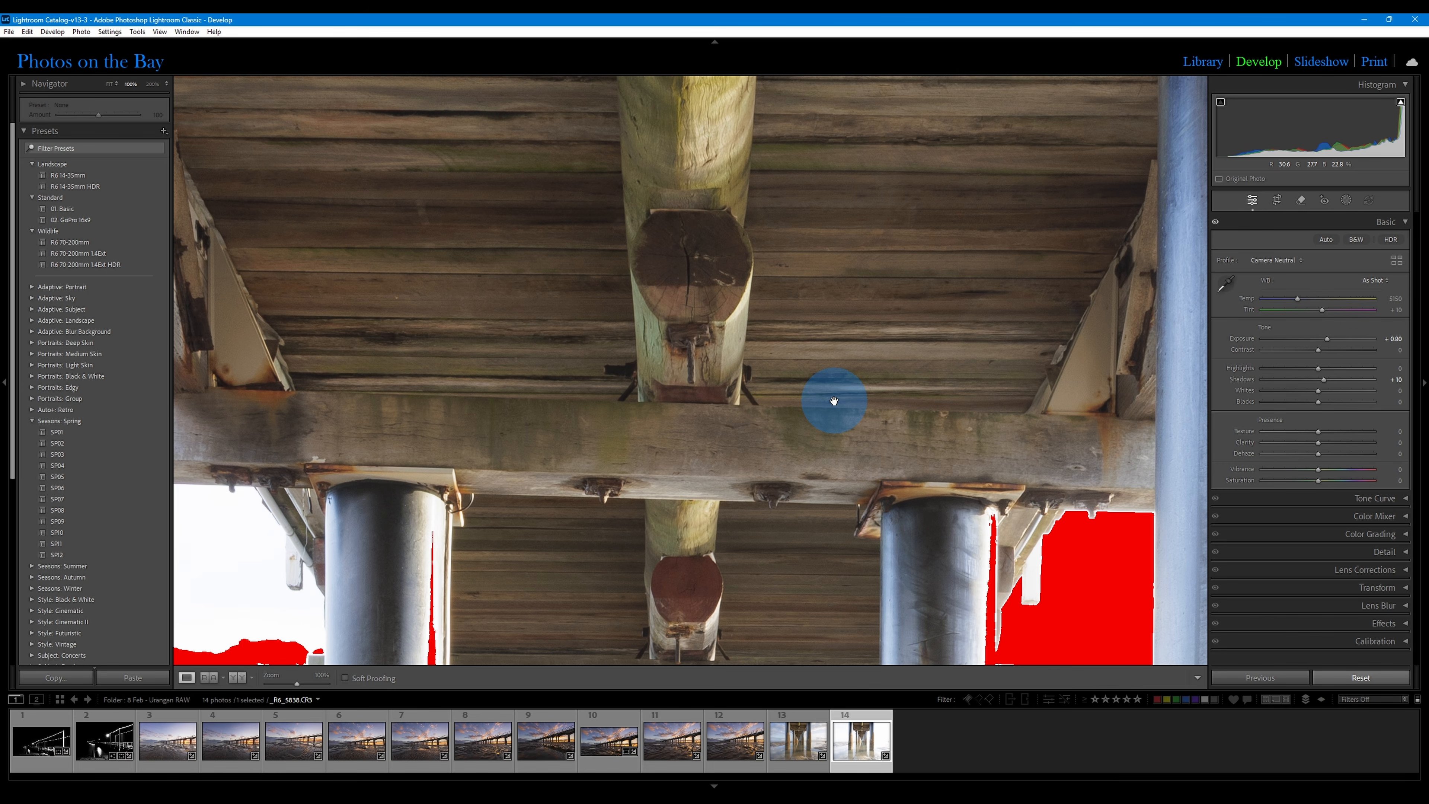
pyautogui.moveTo(843, 803)
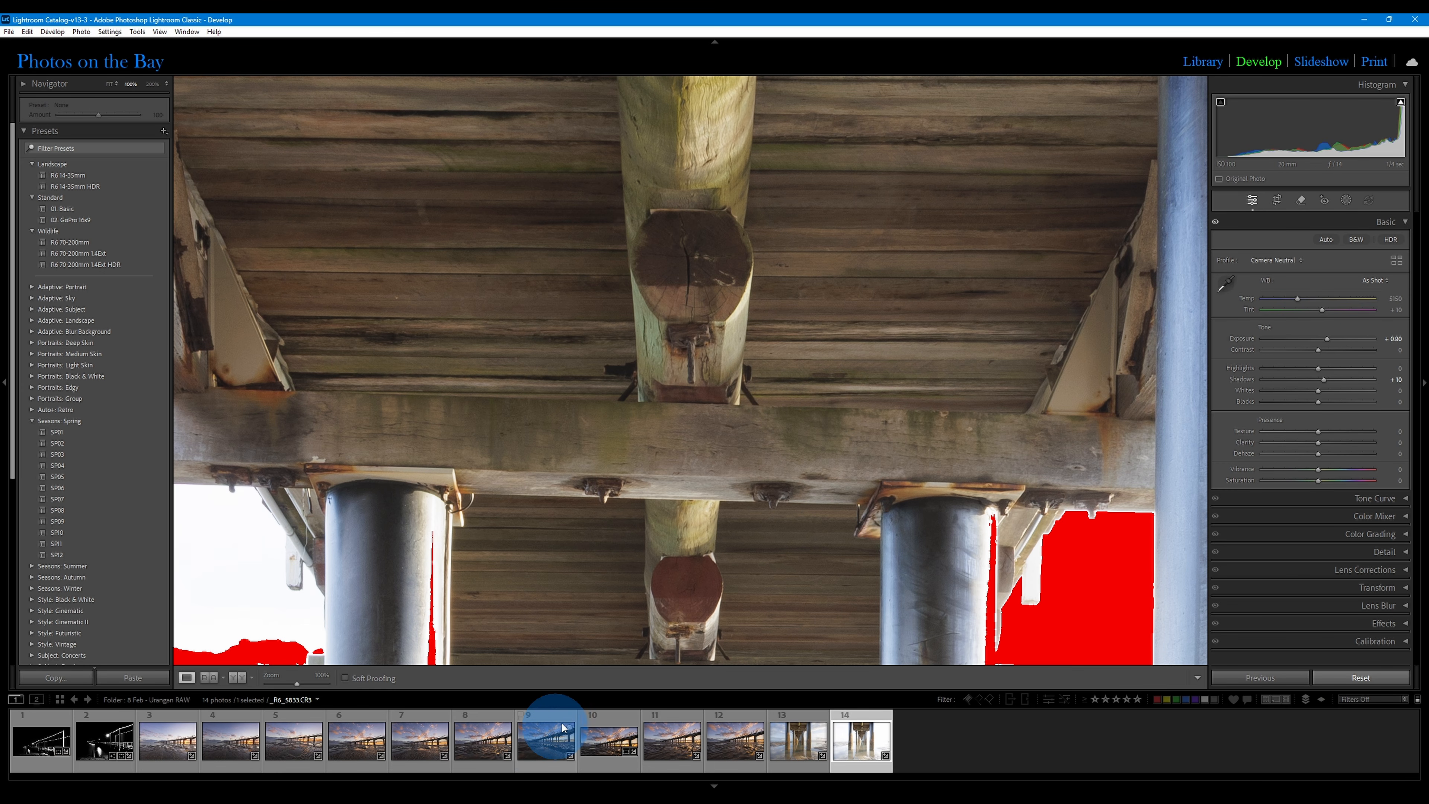
pyautogui.click(791, 751)
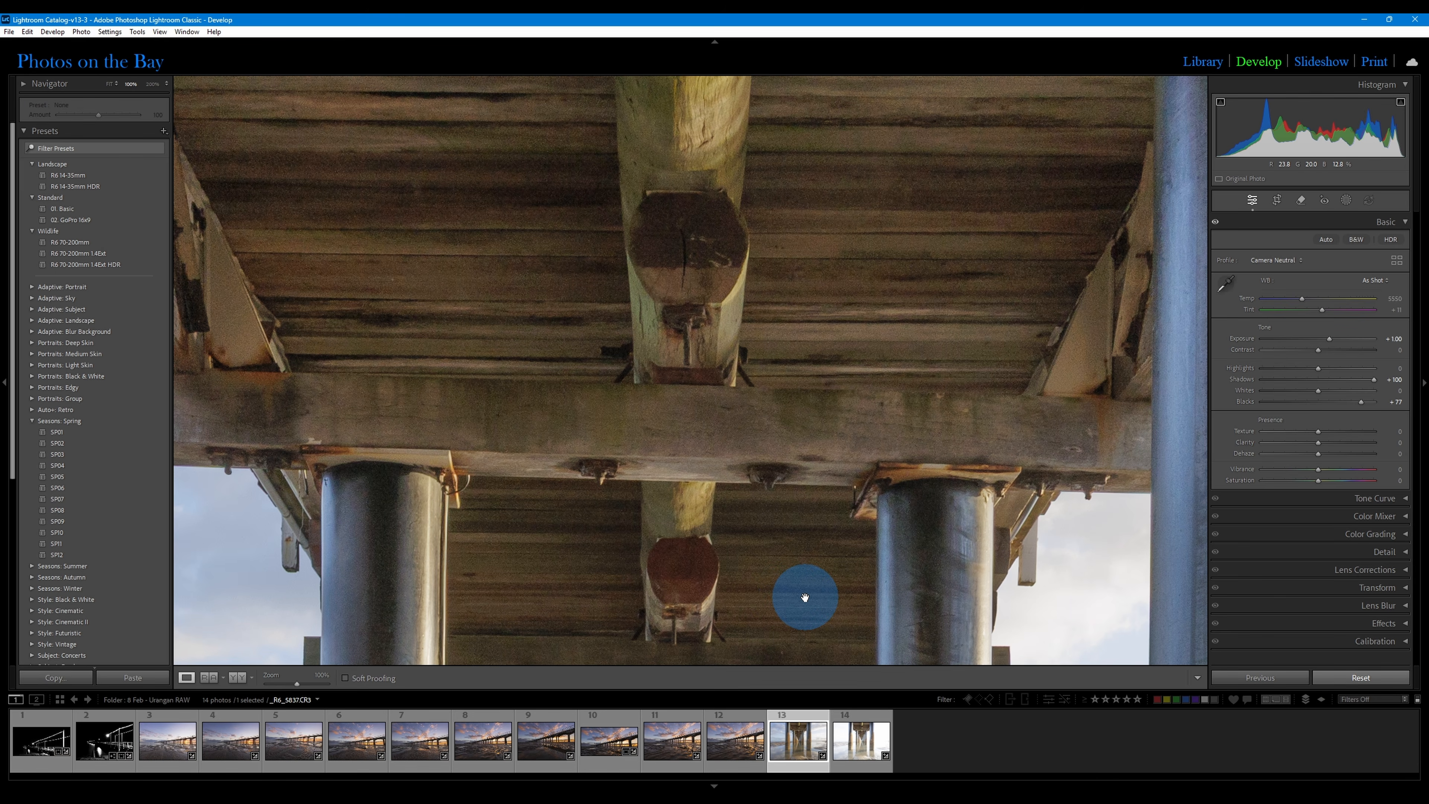
# Reset the develop settings of both pier photos and review the two original exposures in full
pyautogui.click(742, 457)
pyautogui.click(1361, 676)
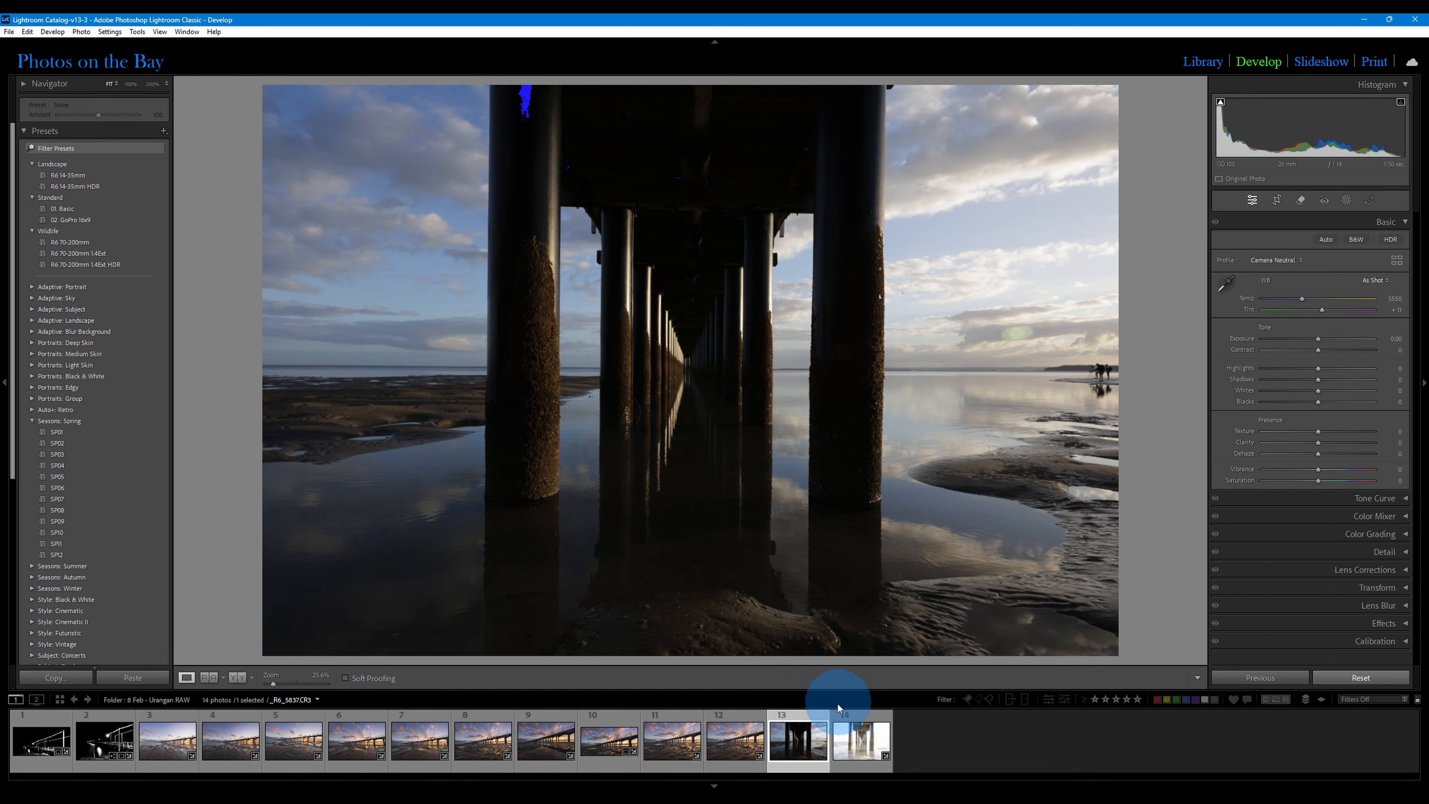
pyautogui.click(860, 740)
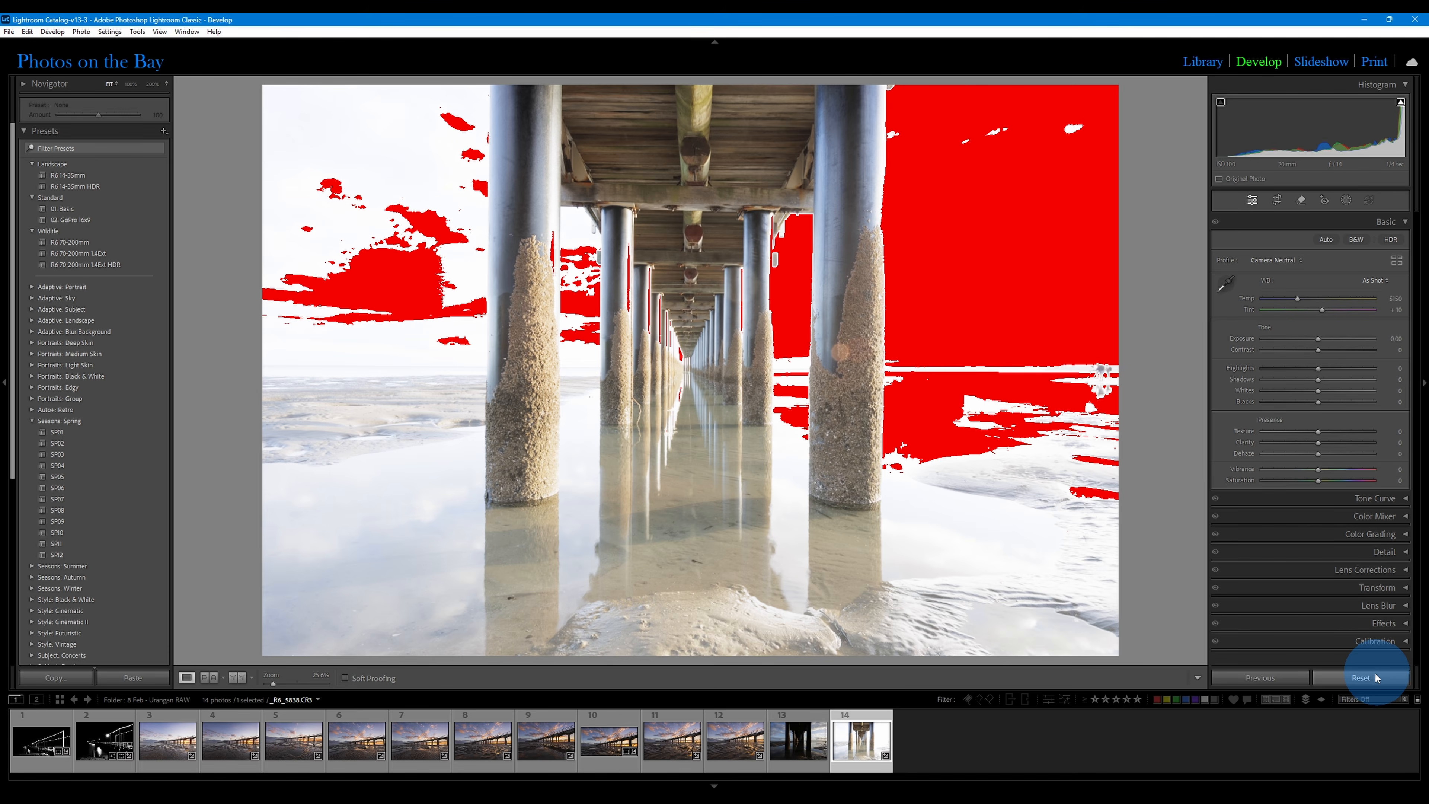
pyautogui.click(796, 749)
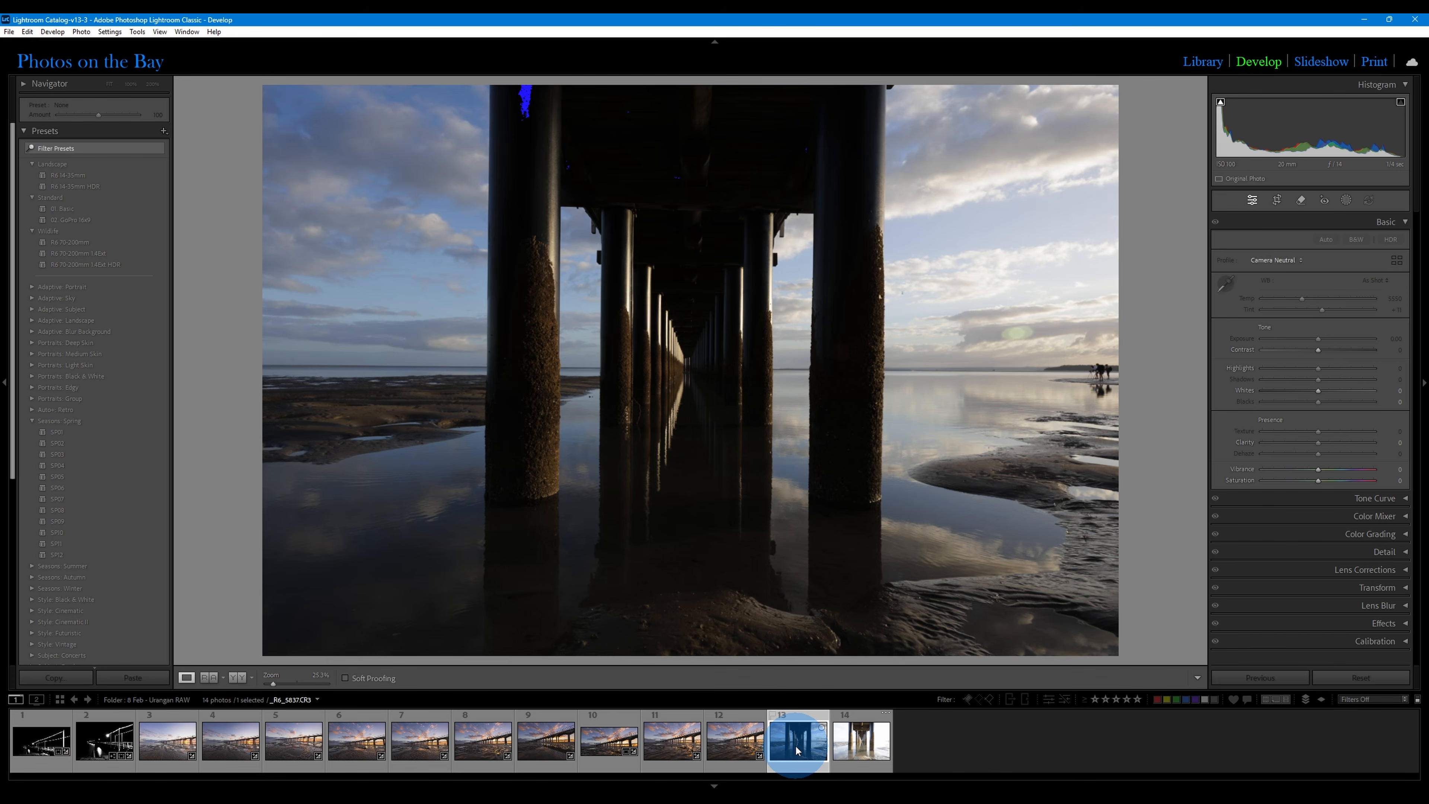
pyautogui.click(846, 743)
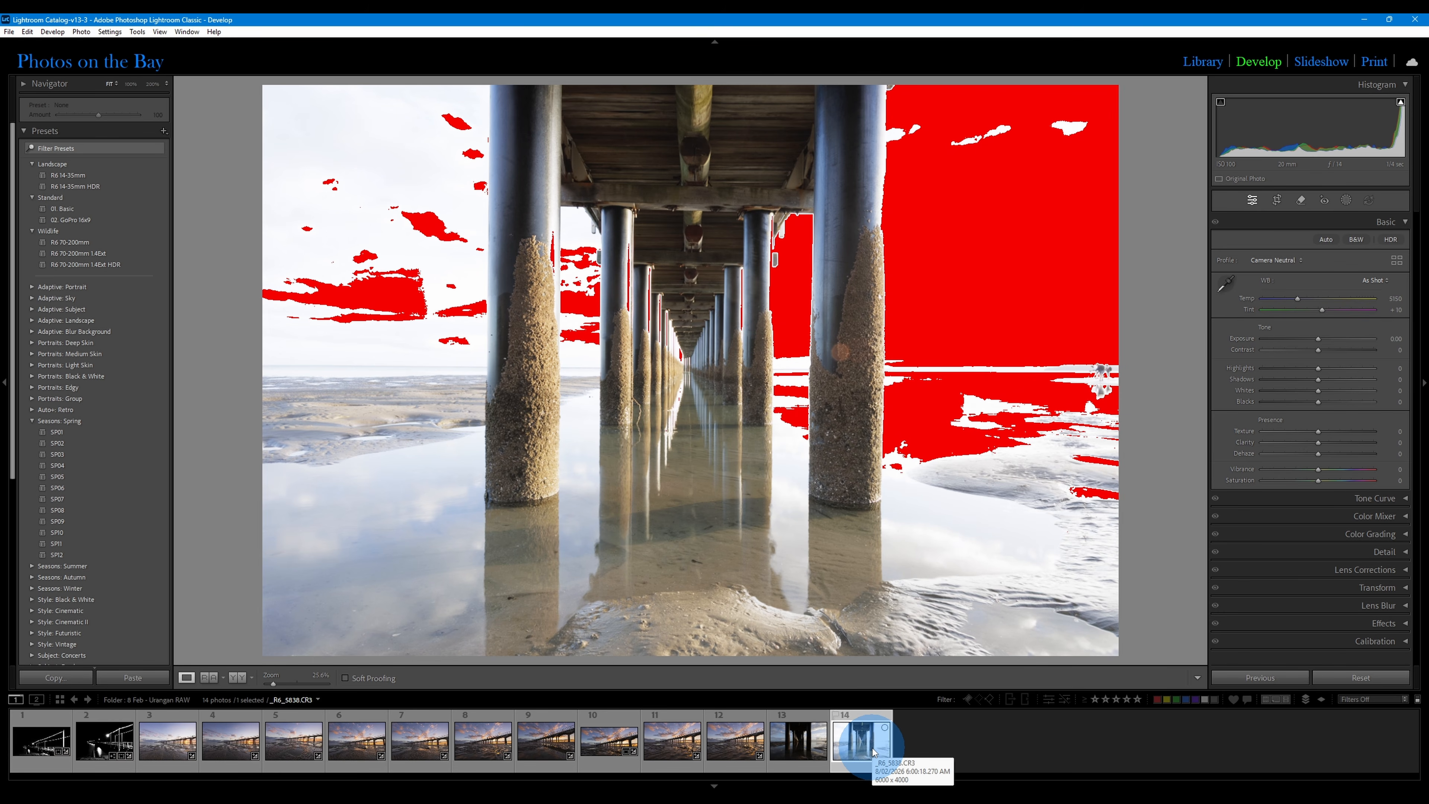
# Select the dark and bright pier photos together and open the HDR photo merge for them
pyautogui.click(798, 740)
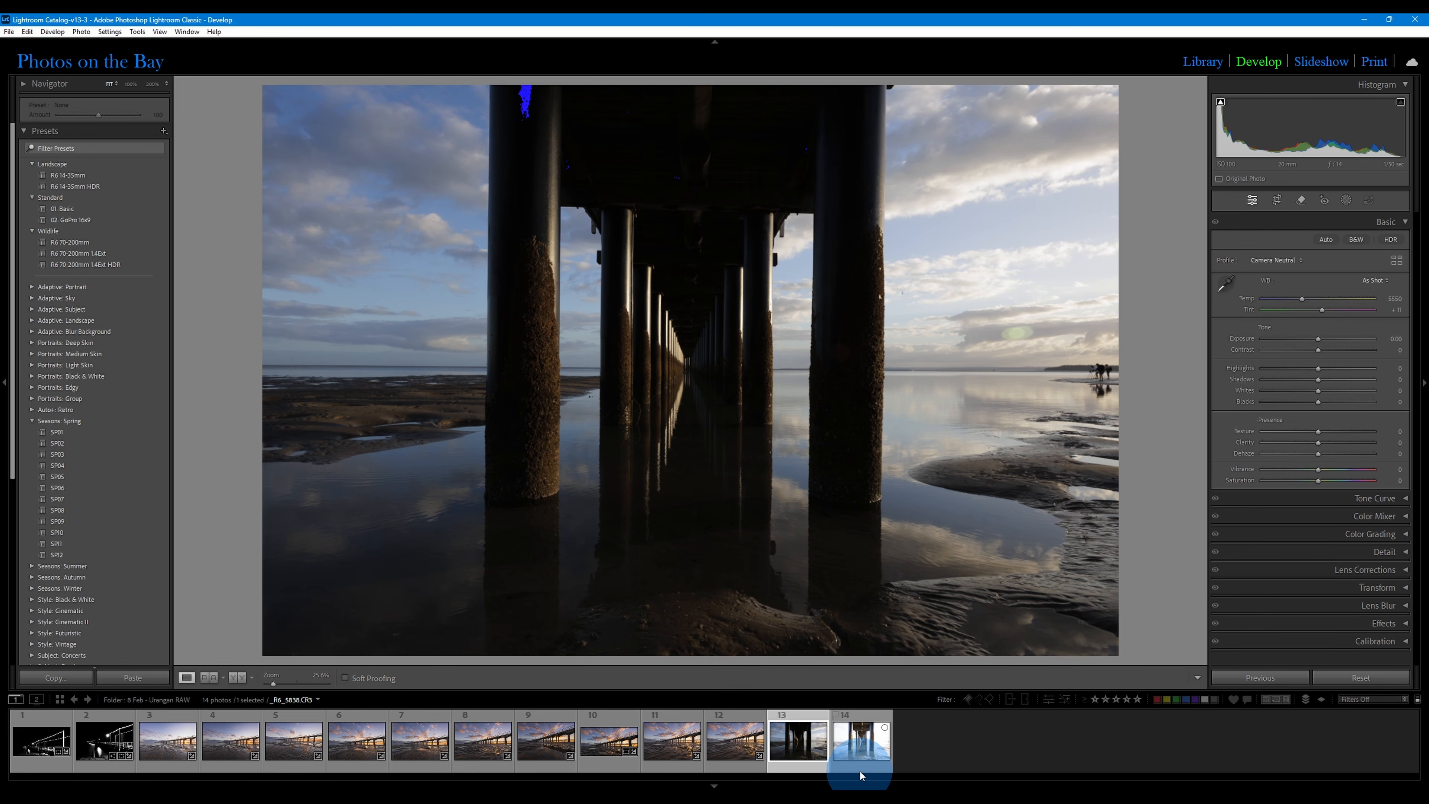
pyautogui.keyDown('ctrl'); pyautogui.click(858, 750); pyautogui.keyUp('ctrl')
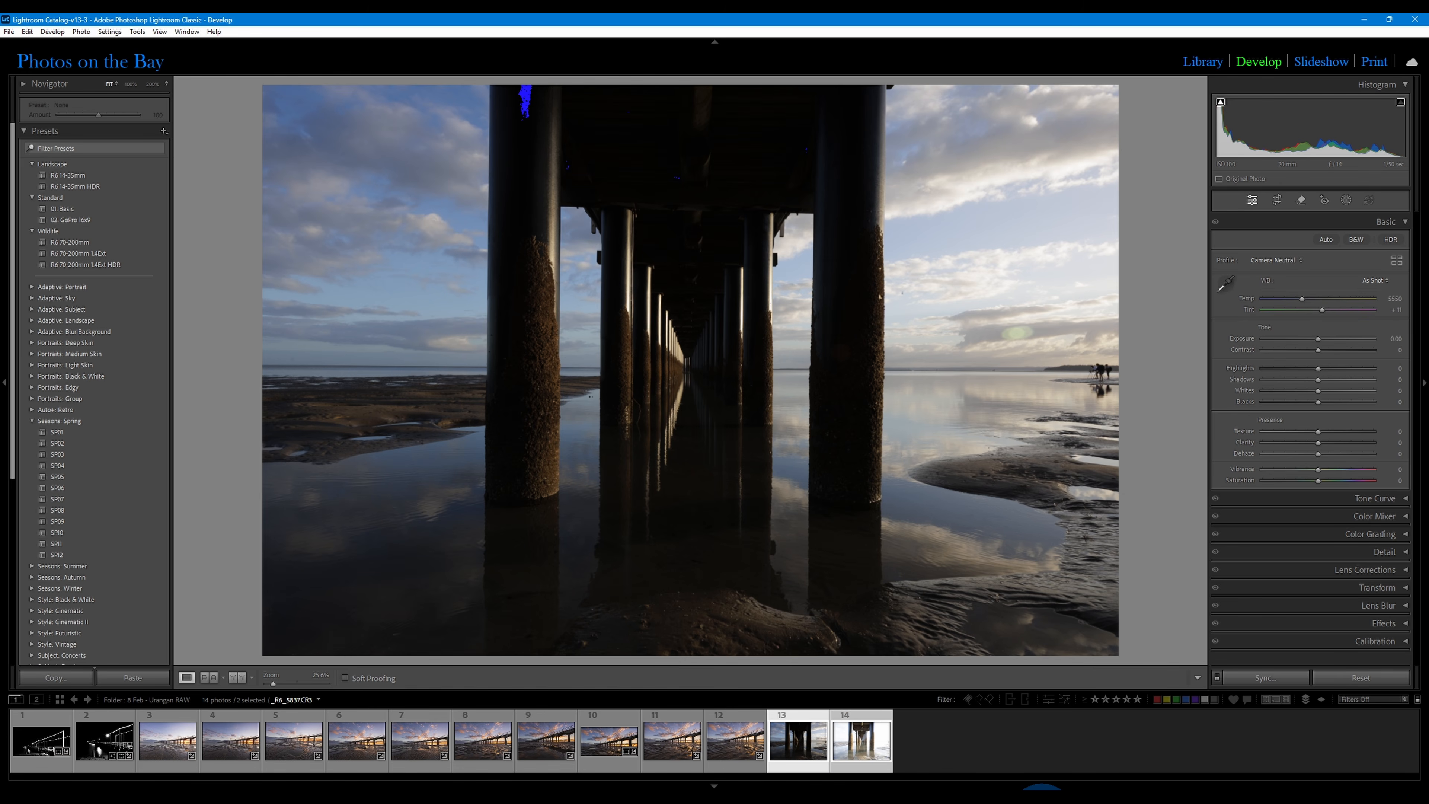
pyautogui.rightClick(839, 750)
pyautogui.moveTo(906, 474)
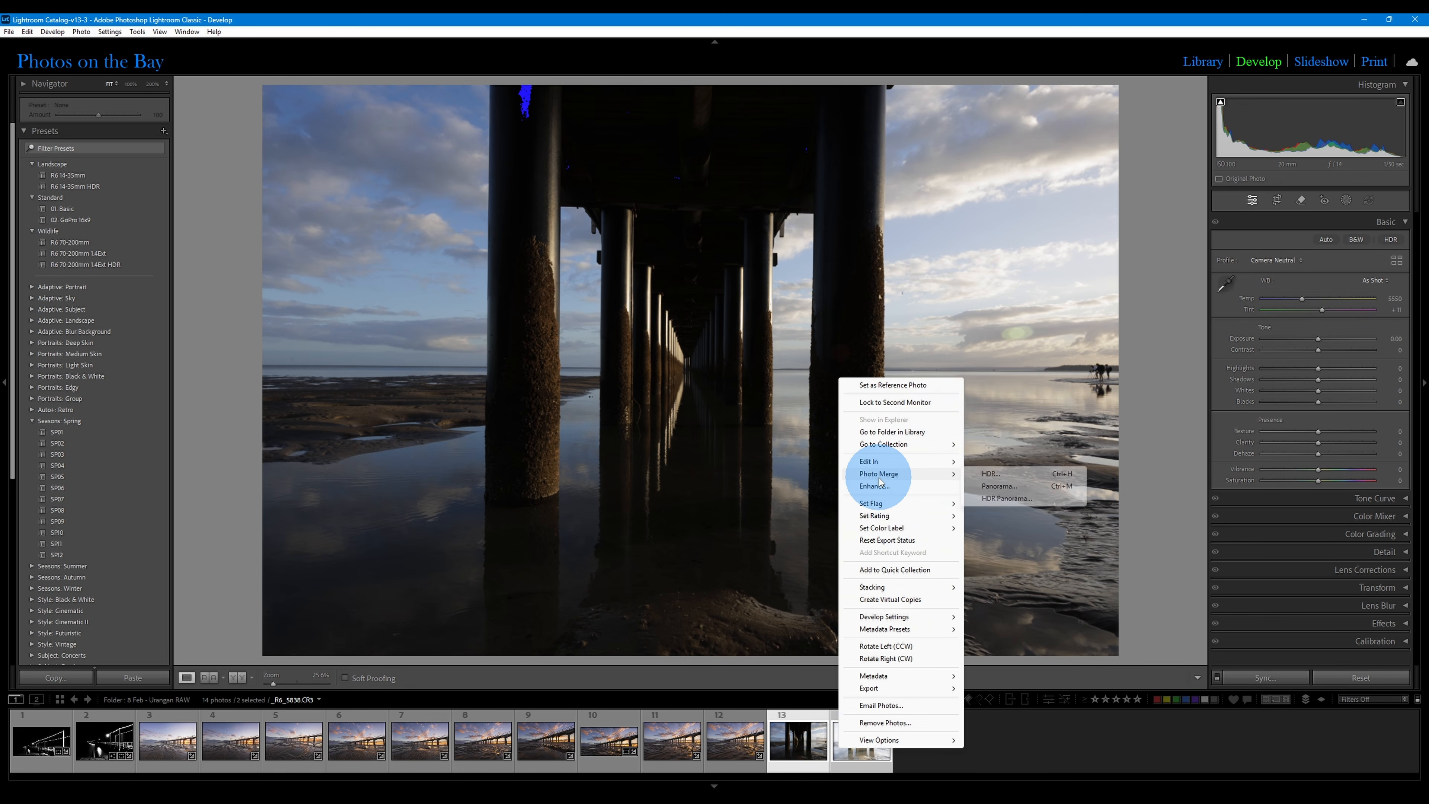
pyautogui.click(1009, 479)
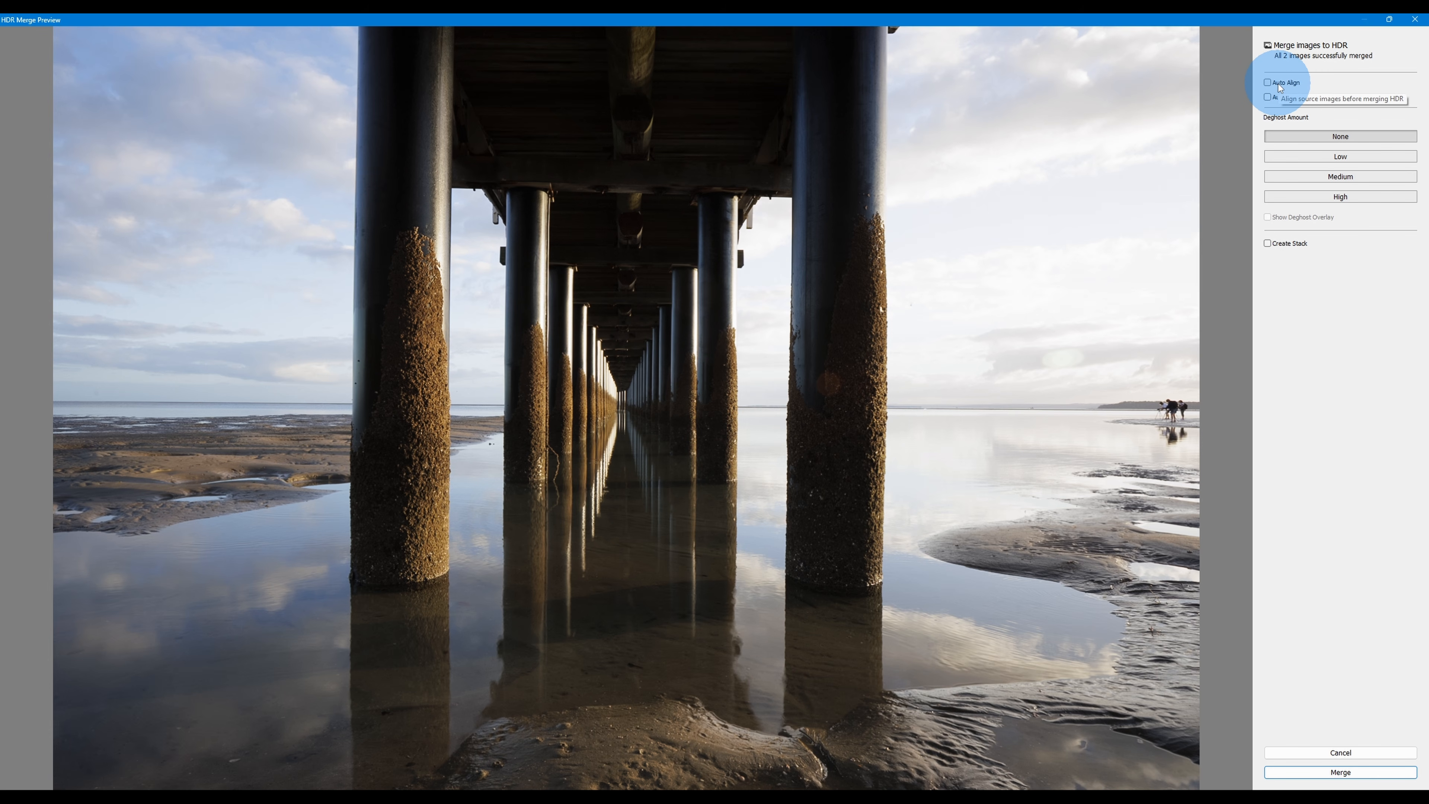
# Merge the two photos to HDR with Auto Settings enabled, Auto Align off and Deghost Amount at None
pyautogui.click(1283, 98)
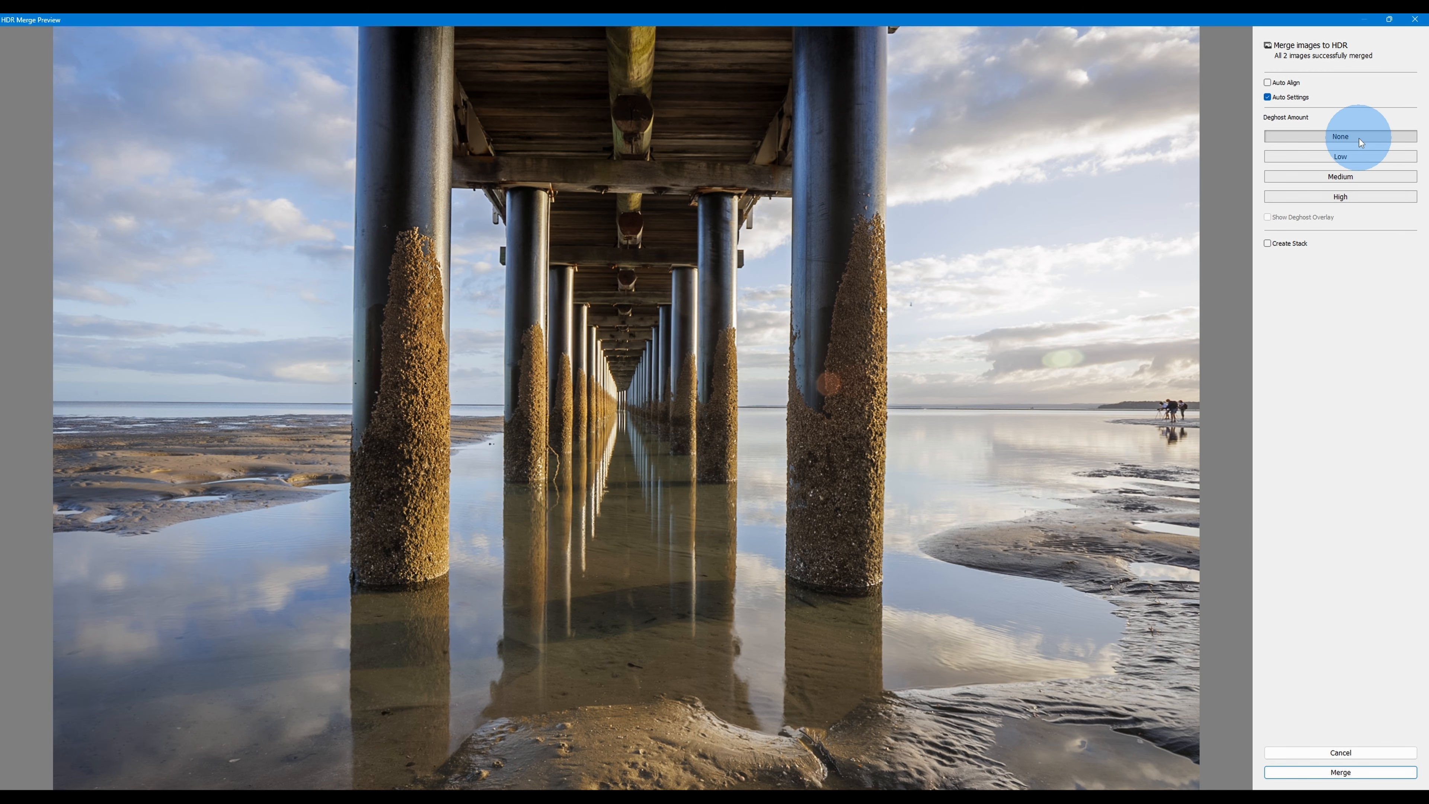
pyautogui.click(1352, 160)
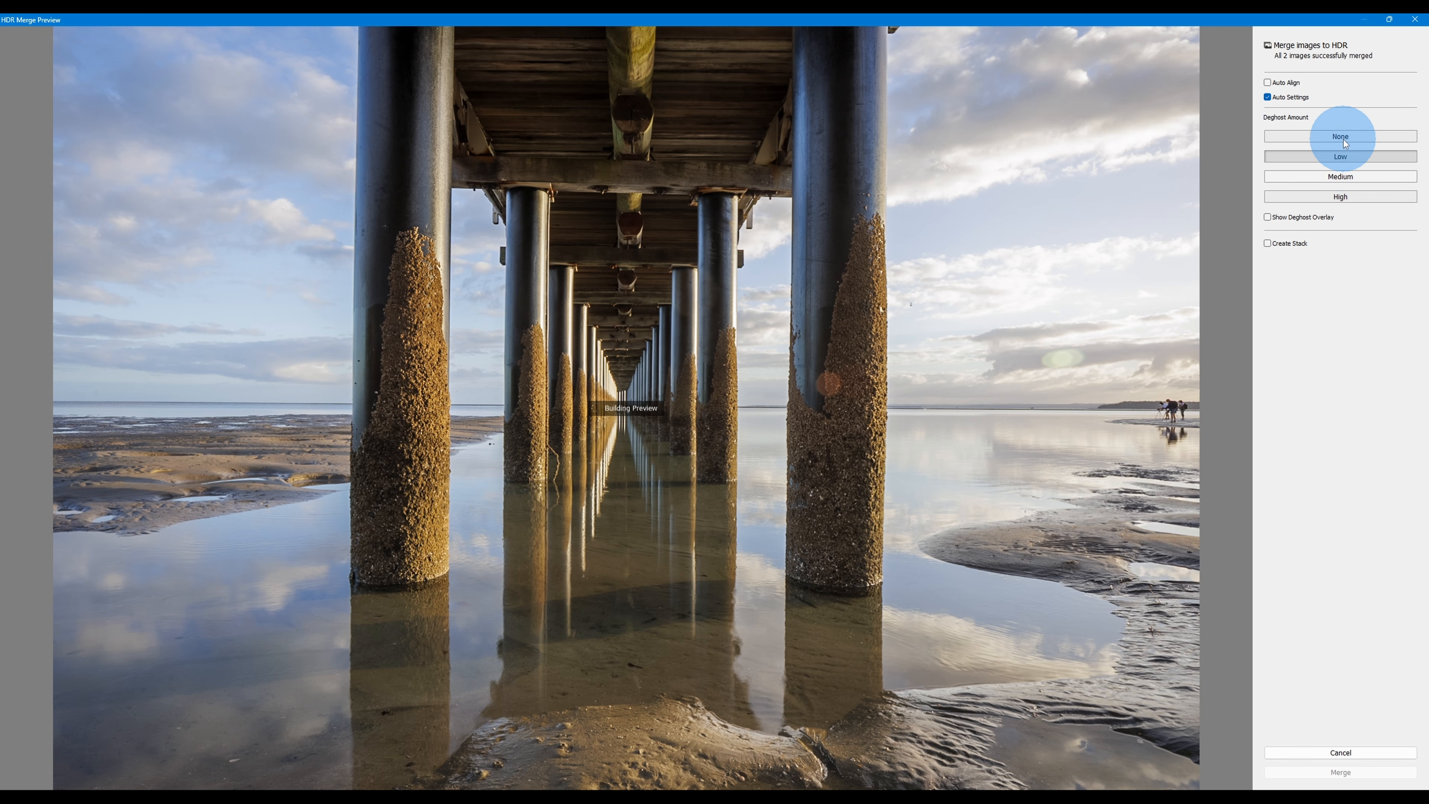
pyautogui.click(1346, 179)
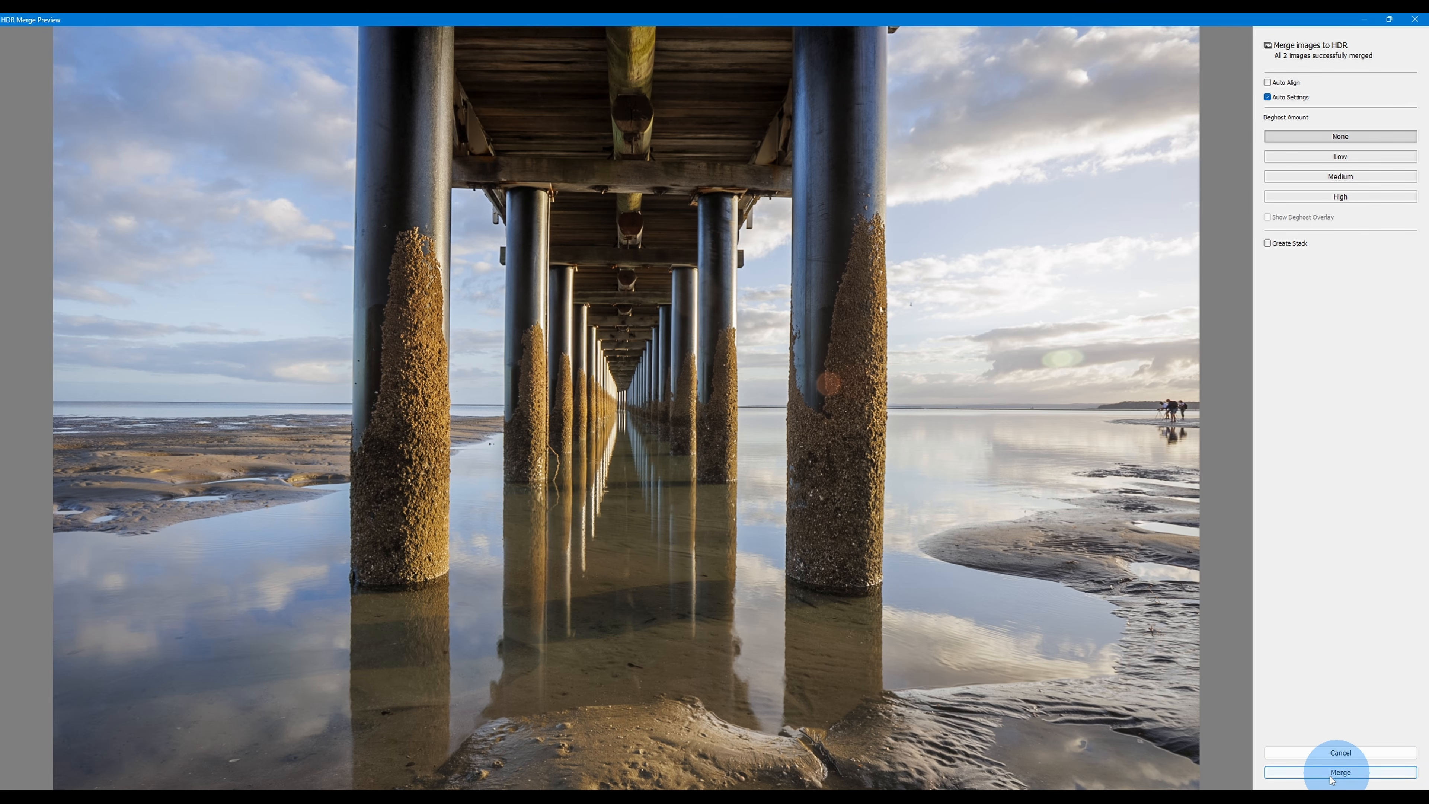
pyautogui.click(1350, 772)
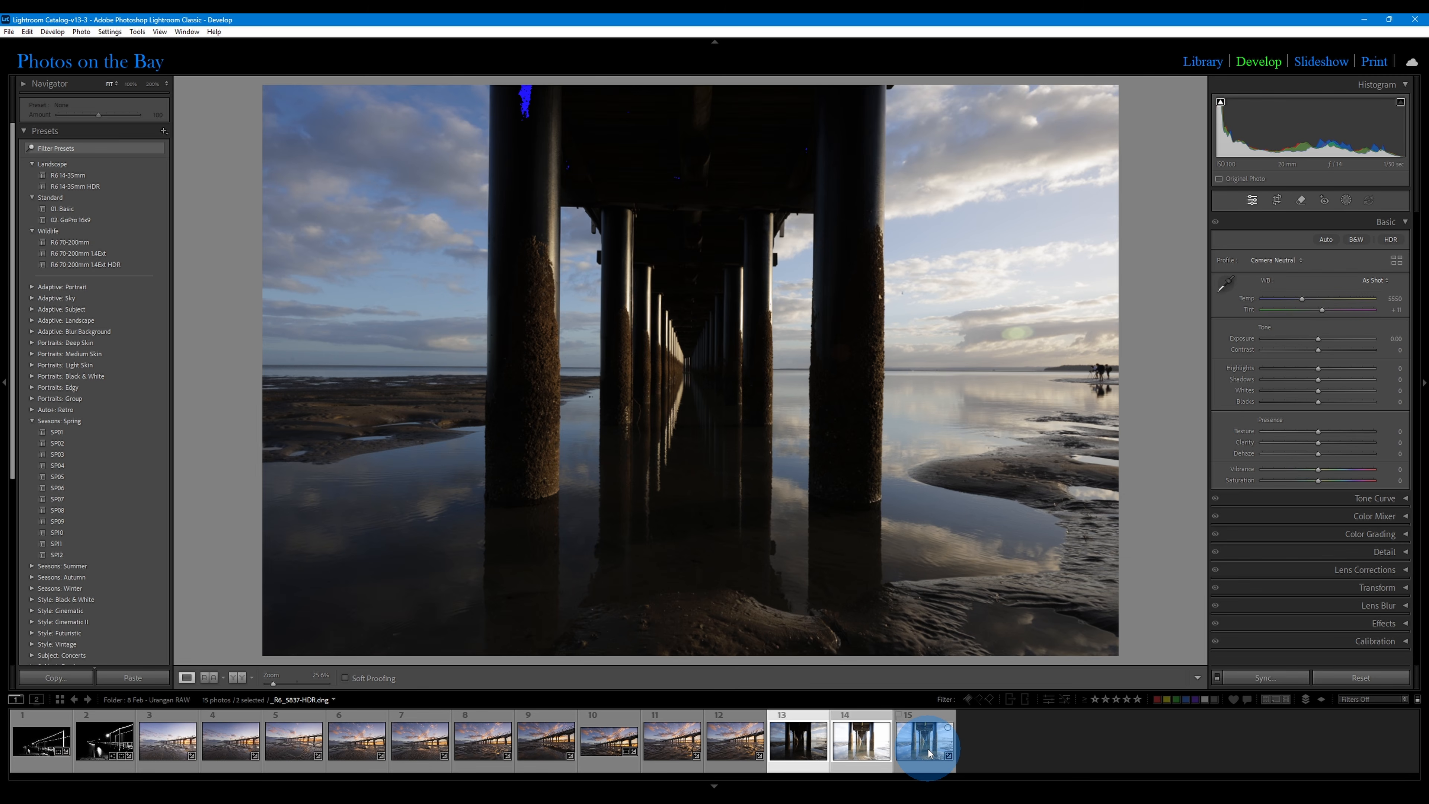
# Compare the merged HDR photo with its dark and bright source exposures
pyautogui.click(928, 753)
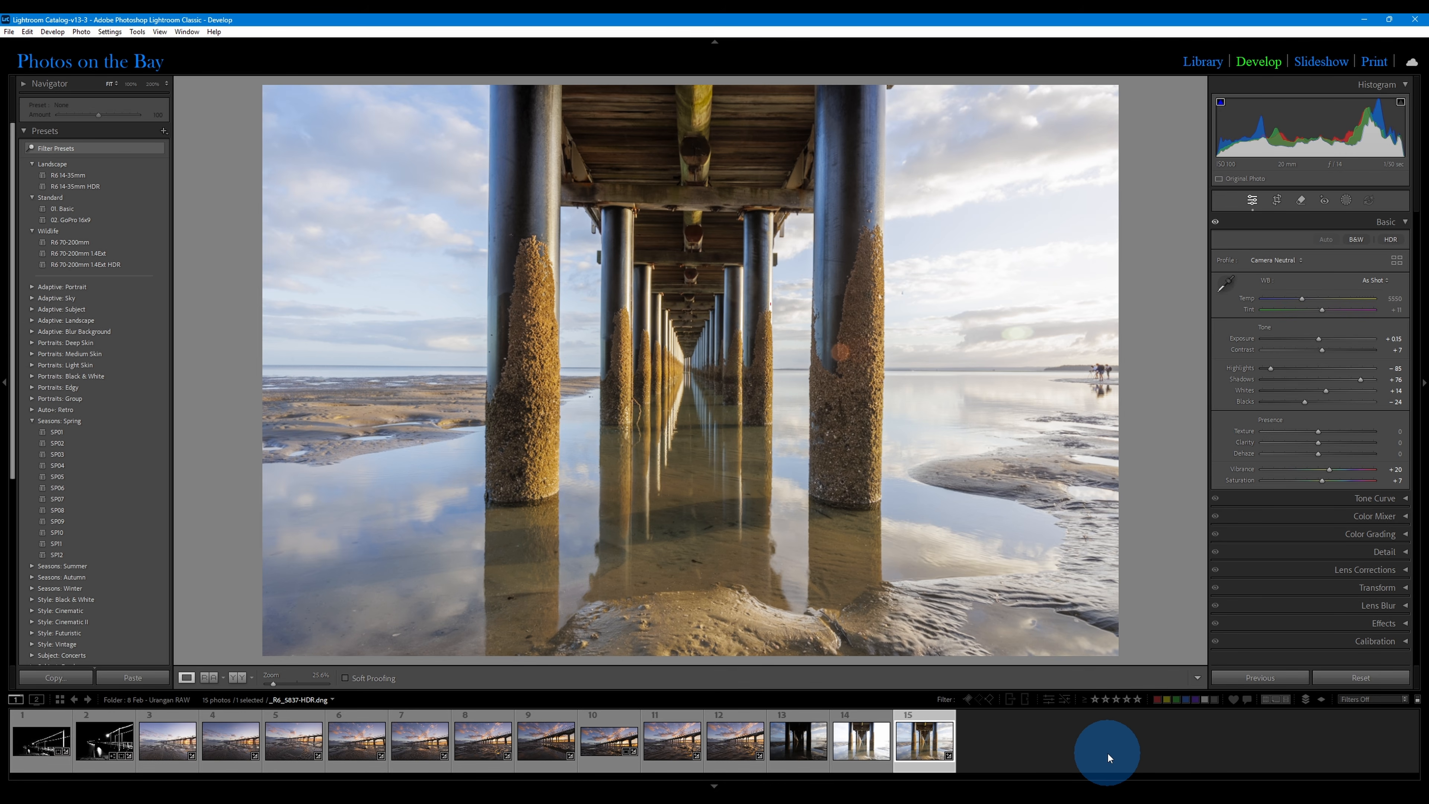
pyautogui.press('Left')
pyautogui.press('Left')
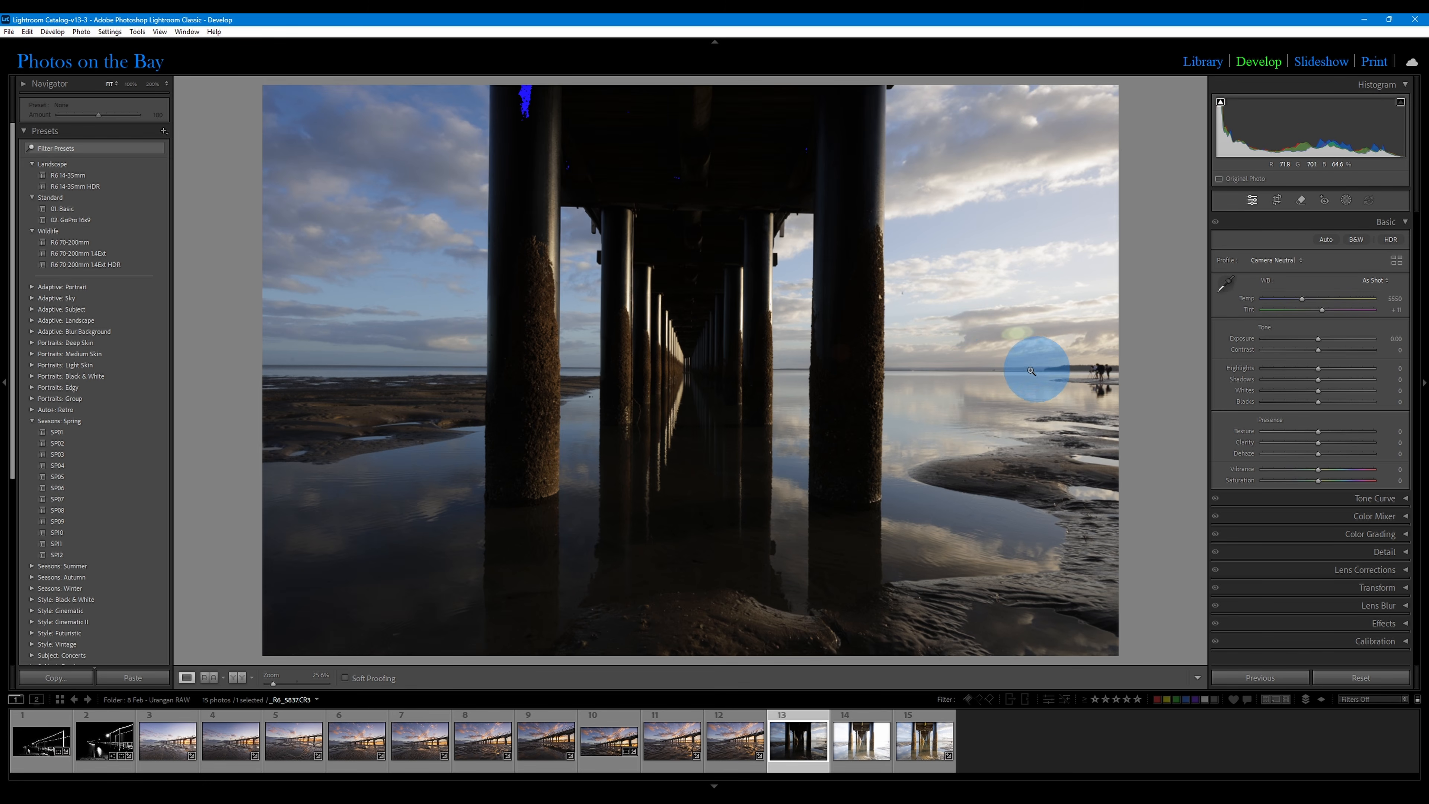
pyautogui.click(861, 751)
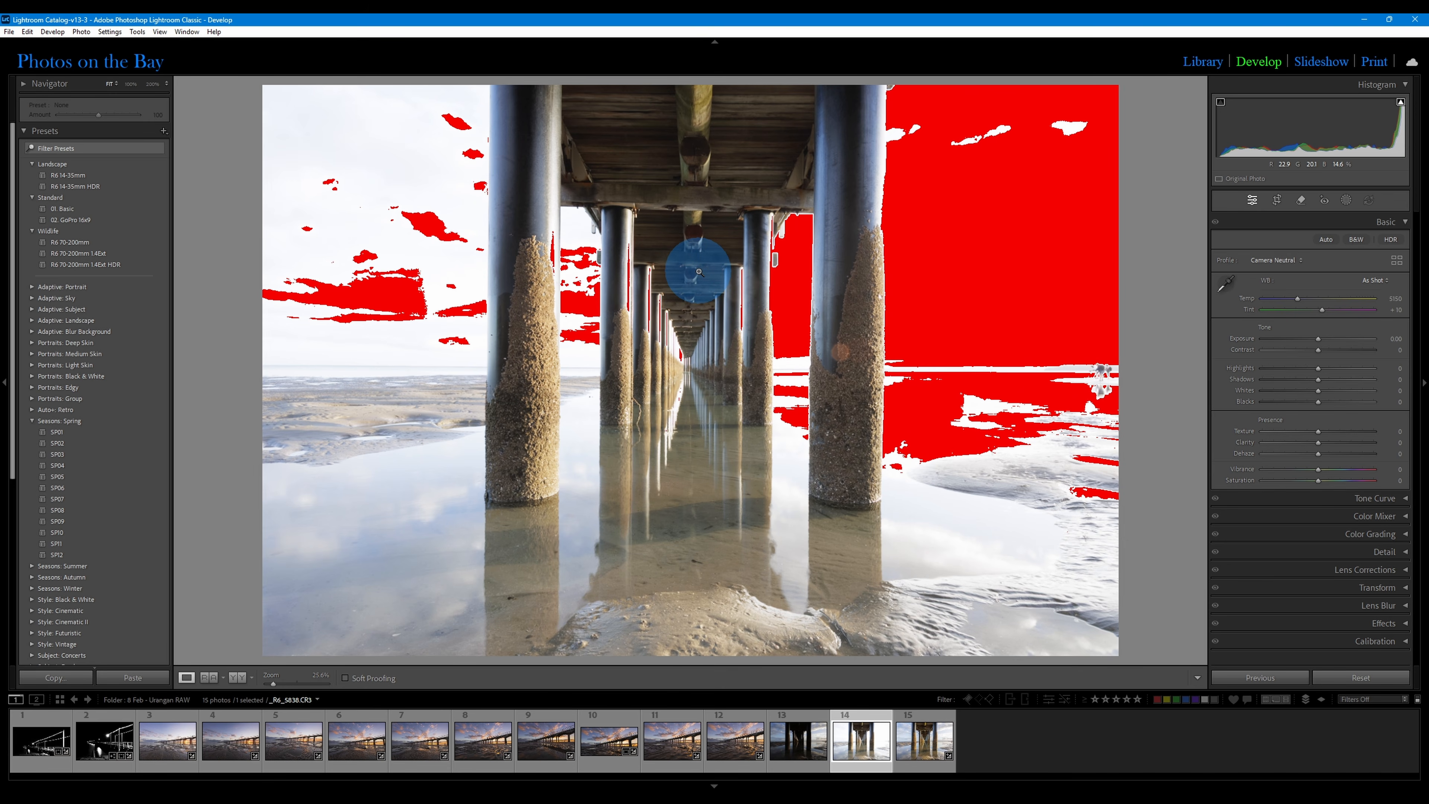
# Reset the merged HDR photo's automatic adjustments and apply the Adobe Landscape profile
pyautogui.click(924, 739)
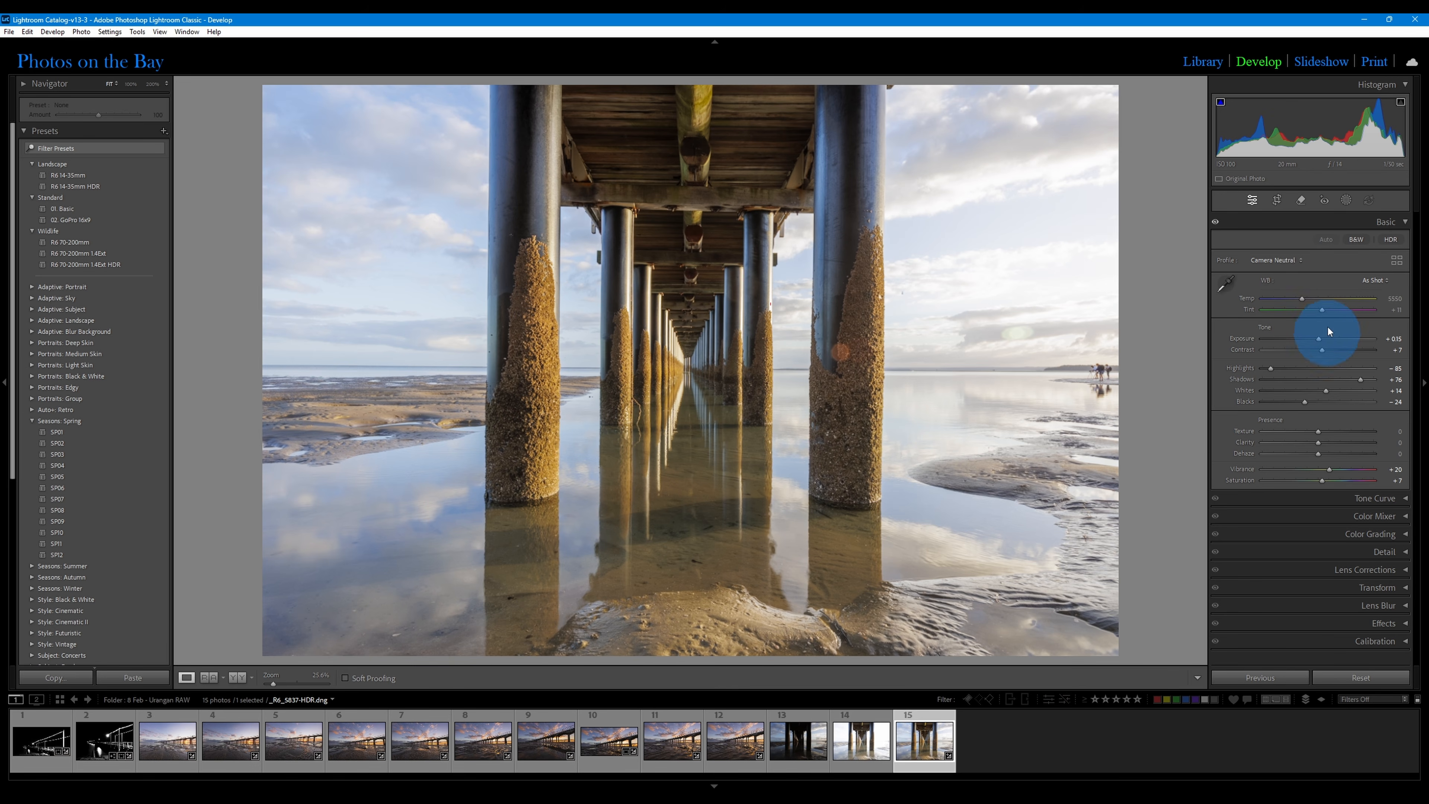
pyautogui.click(1361, 677)
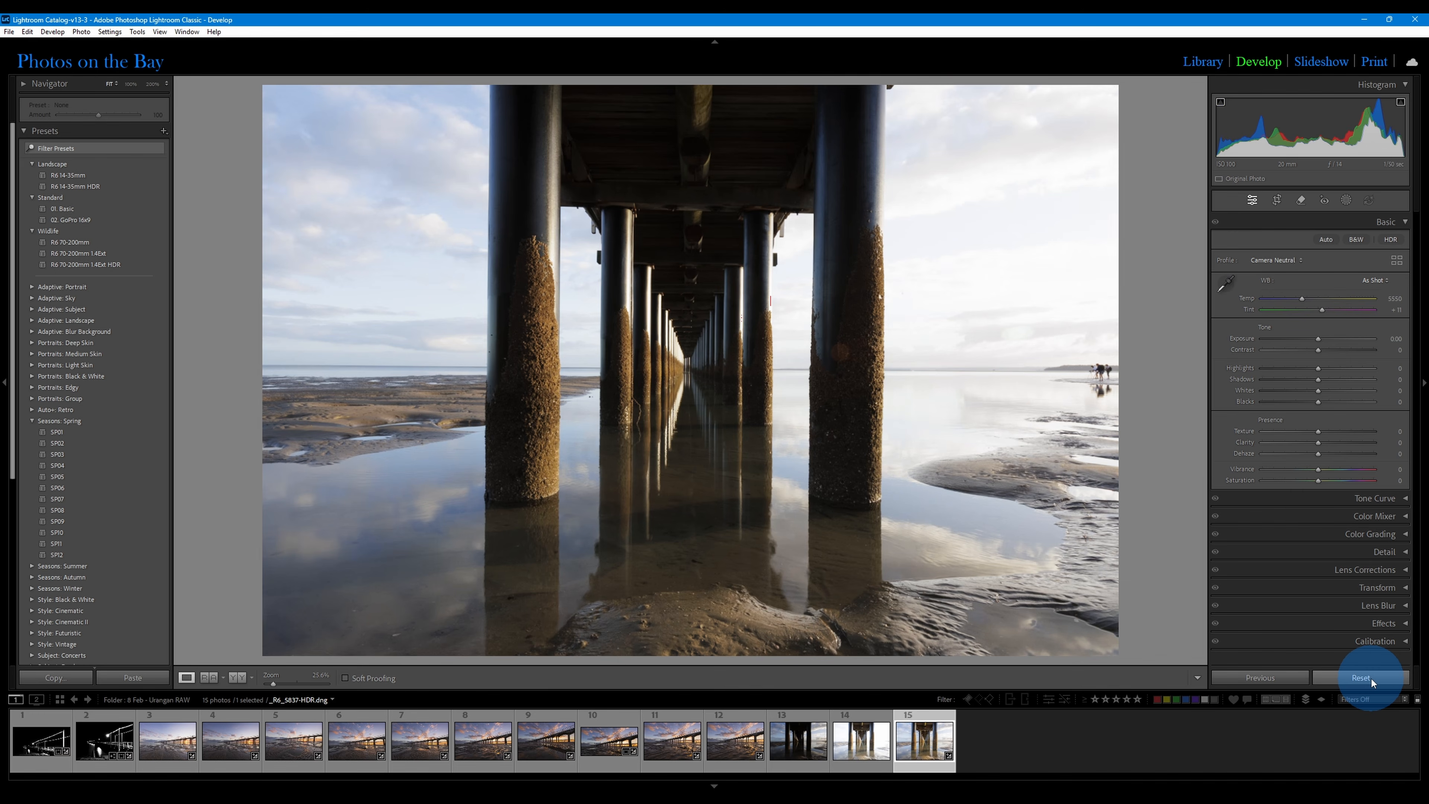
pyautogui.click(1301, 261)
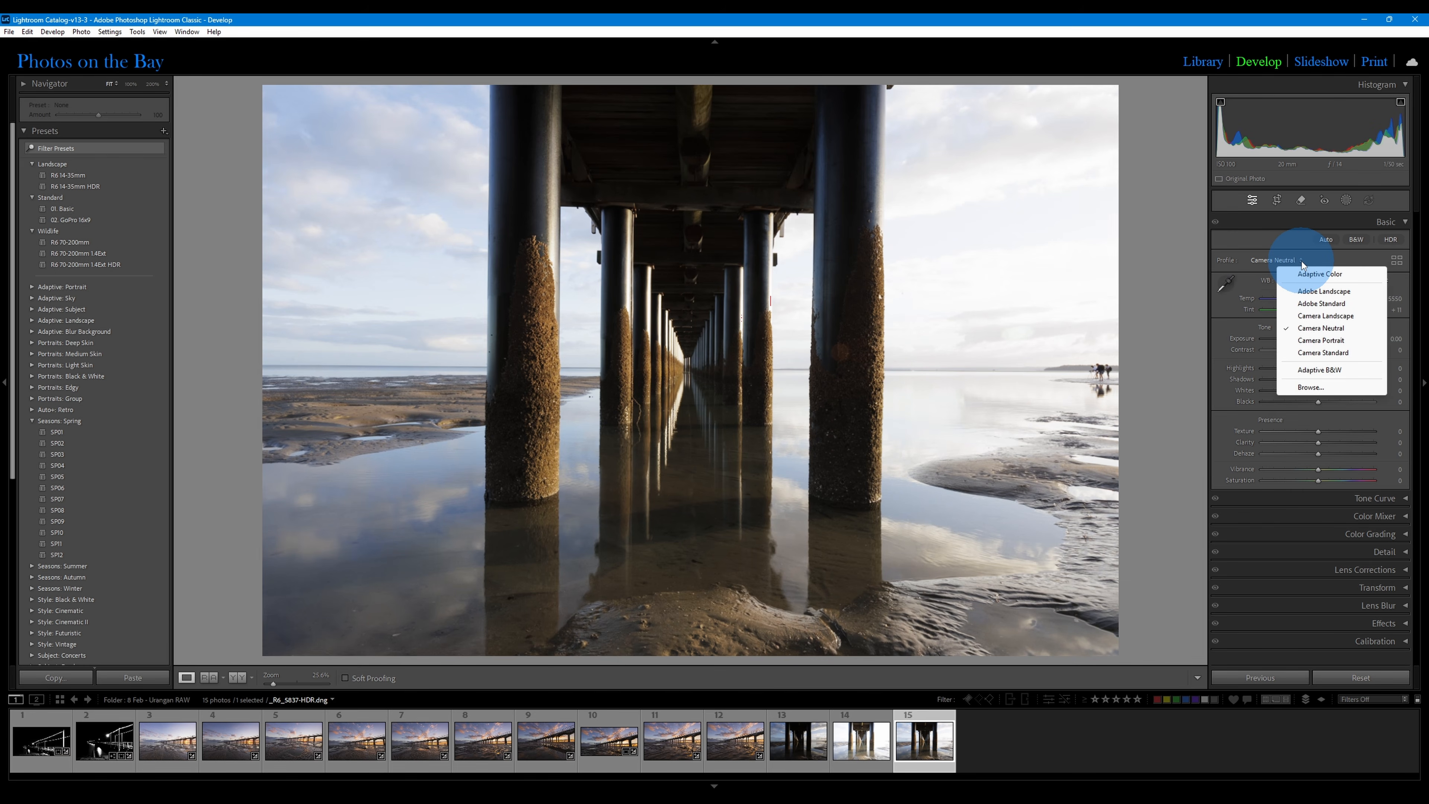
pyautogui.click(1325, 291)
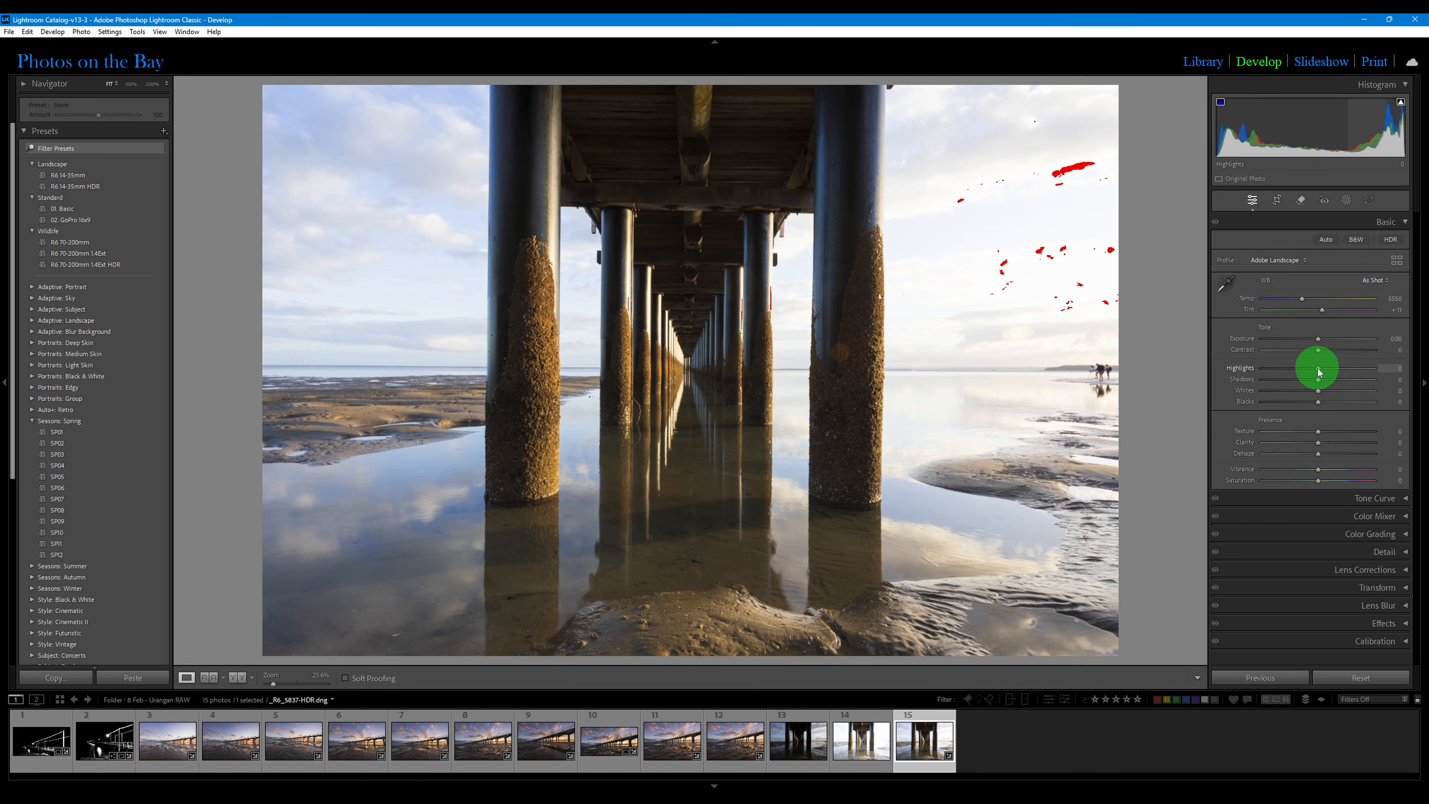
# Set the HDR photo's Highlights to -100, Whites to -100, Shadows to +100, Contrast to +53 and Exposure to -0.70
pyautogui.moveTo(1318, 372); pyautogui.dragTo(1228, 374)
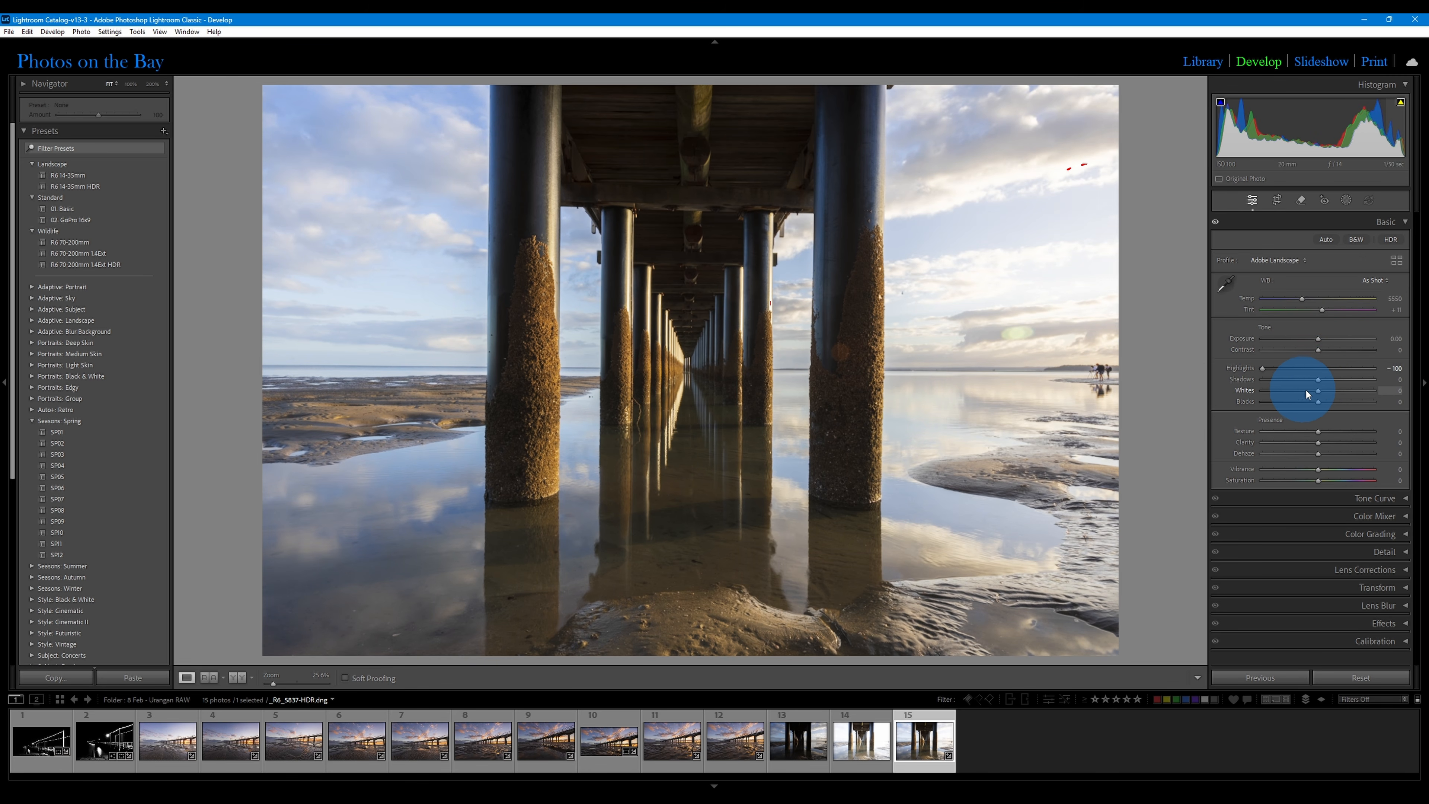
pyautogui.moveTo(1319, 392); pyautogui.dragTo(1387, 380)
pyautogui.moveTo(1317, 350)
pyautogui.mouseDown()
pyautogui.moveTo(1349, 350)
pyautogui.moveTo(1312, 341)
pyautogui.mouseUp()
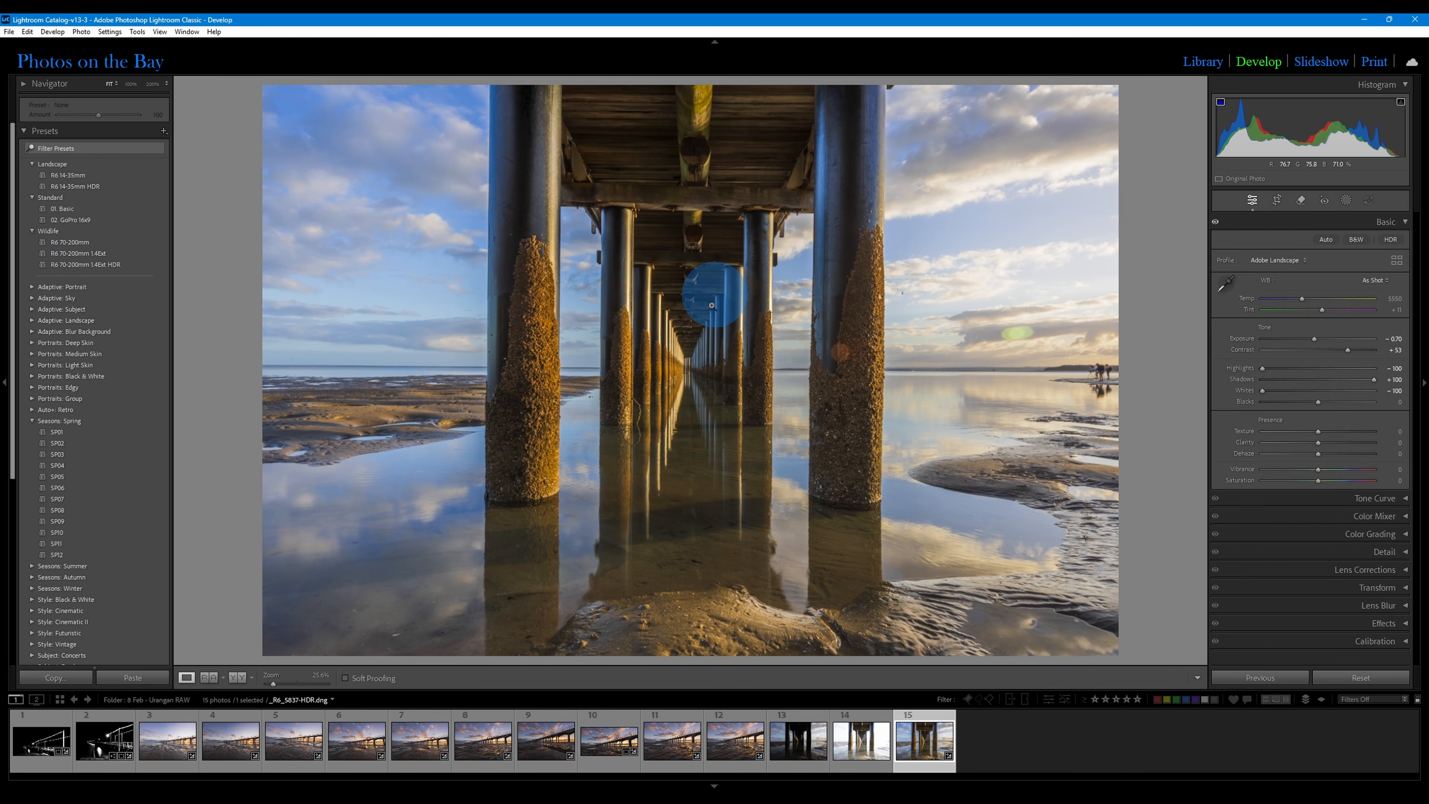
# Inspect the timber underside of the HDR photo up close and raise the Exposure to +1.20
pyautogui.click(690, 138)
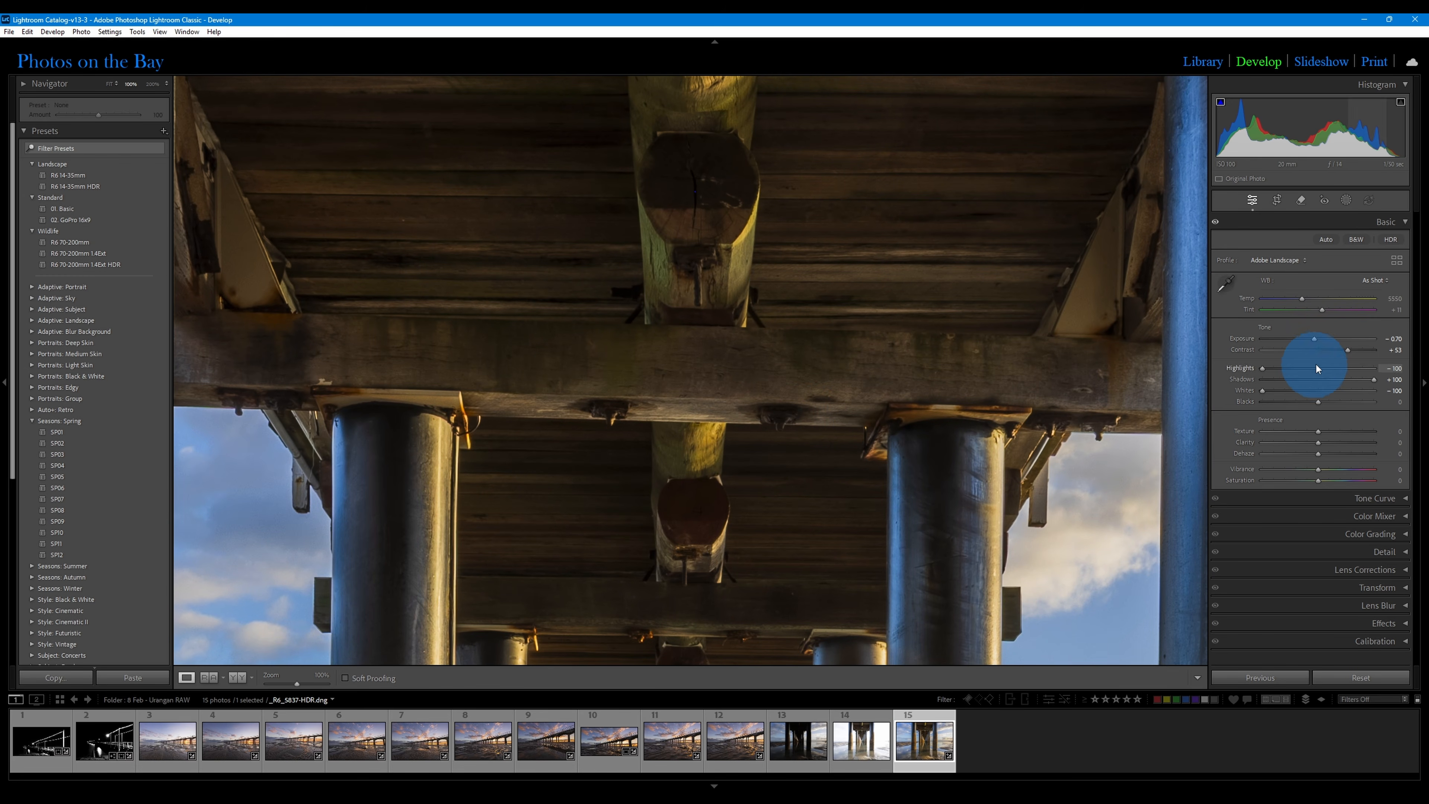
pyautogui.doubleClick(1314, 338)
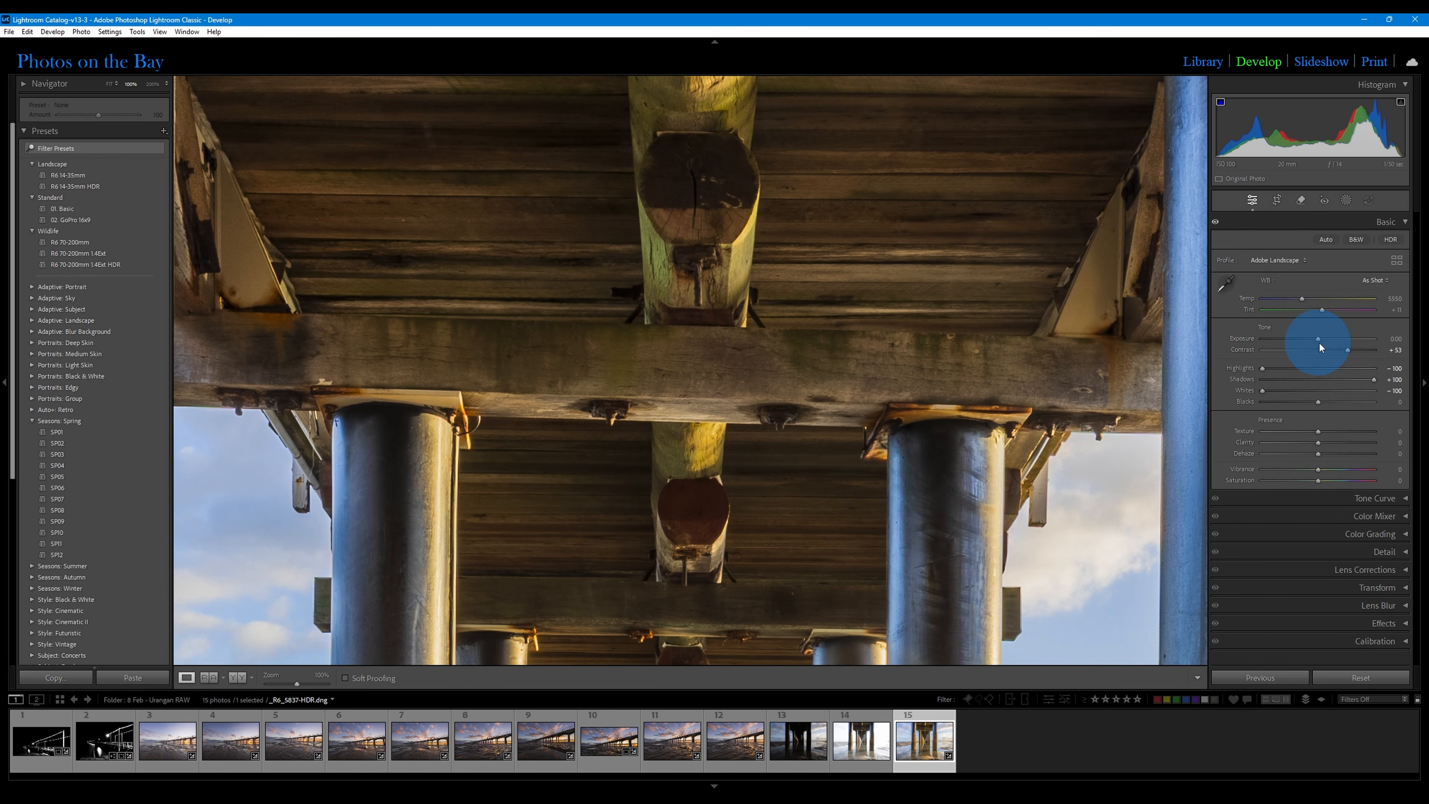
pyautogui.moveTo(1319, 339); pyautogui.dragTo(1325, 339)
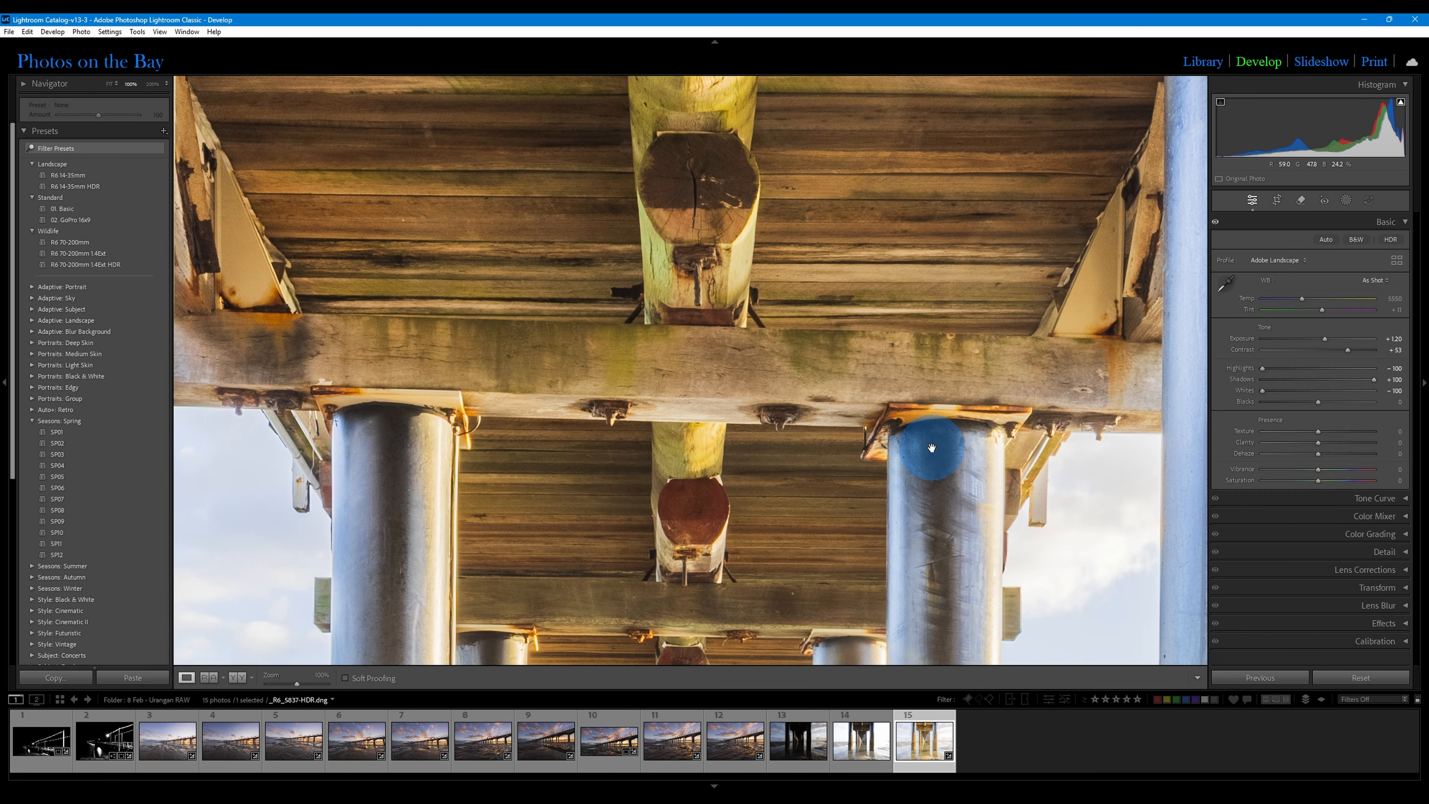
# Compare the timber detail in the edited HDR photo with the dark and bright source photos
pyautogui.click(803, 747)
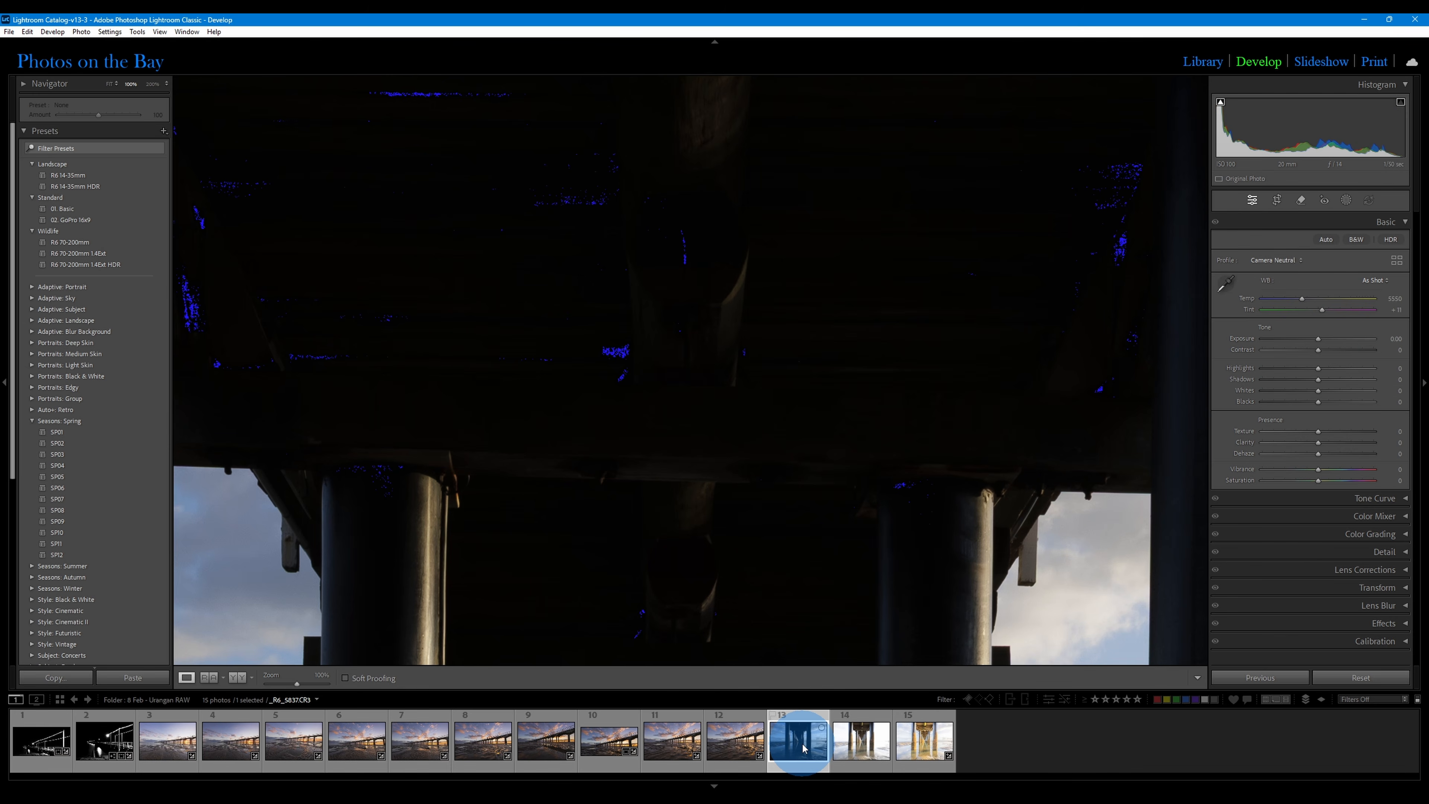
pyautogui.click(924, 742)
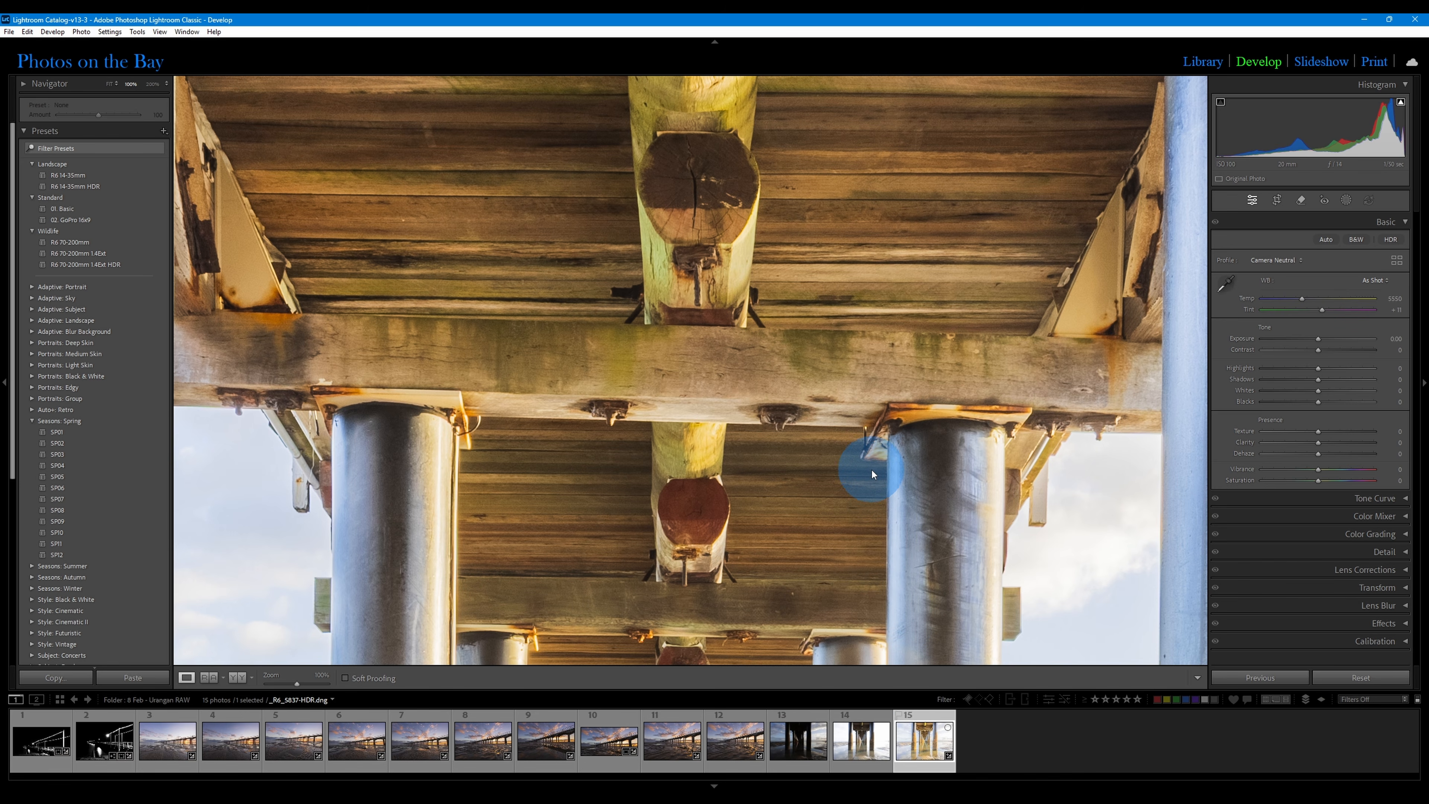
pyautogui.click(866, 745)
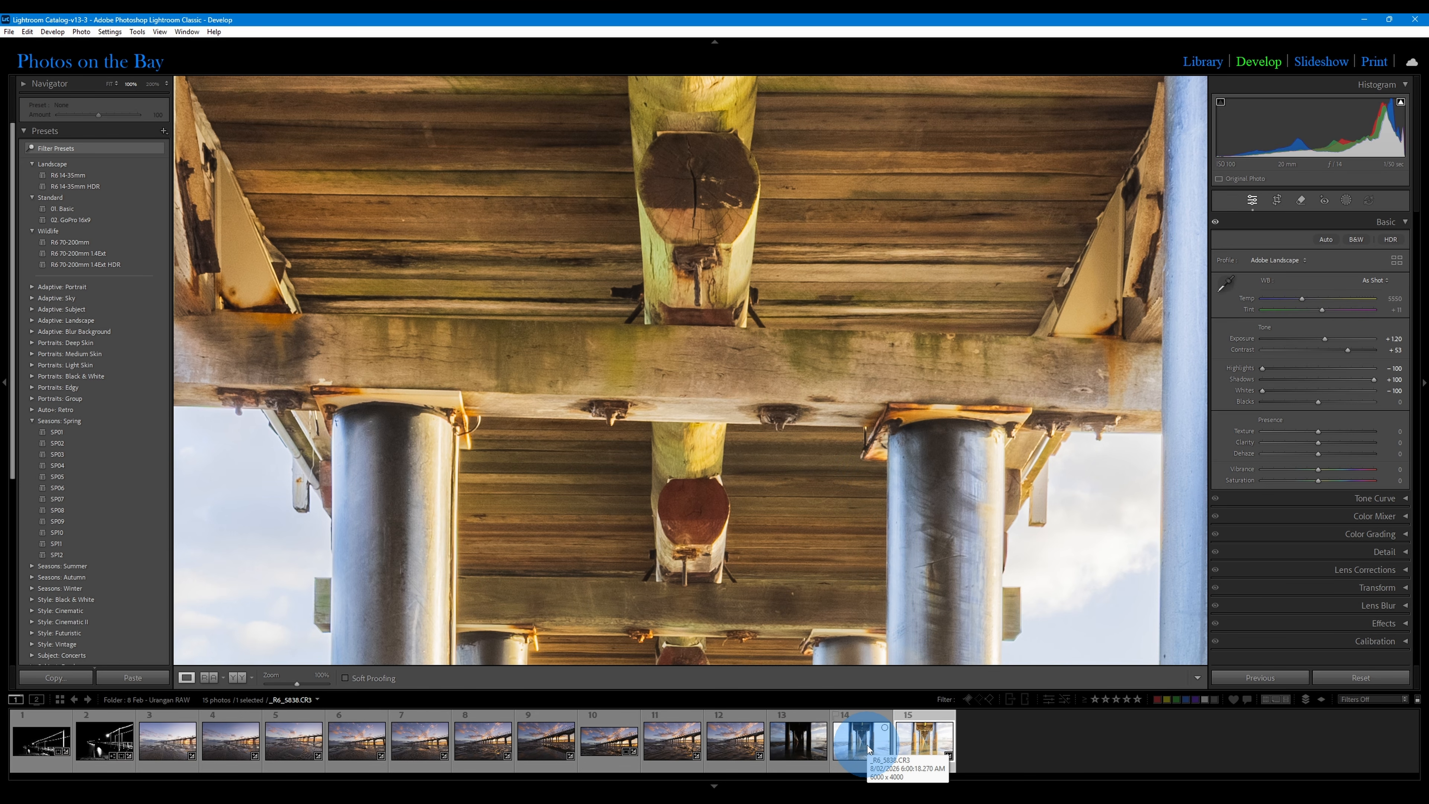
# Return to the full view of the merged HDR photo and reset all of its adjustments
pyautogui.click(741, 416)
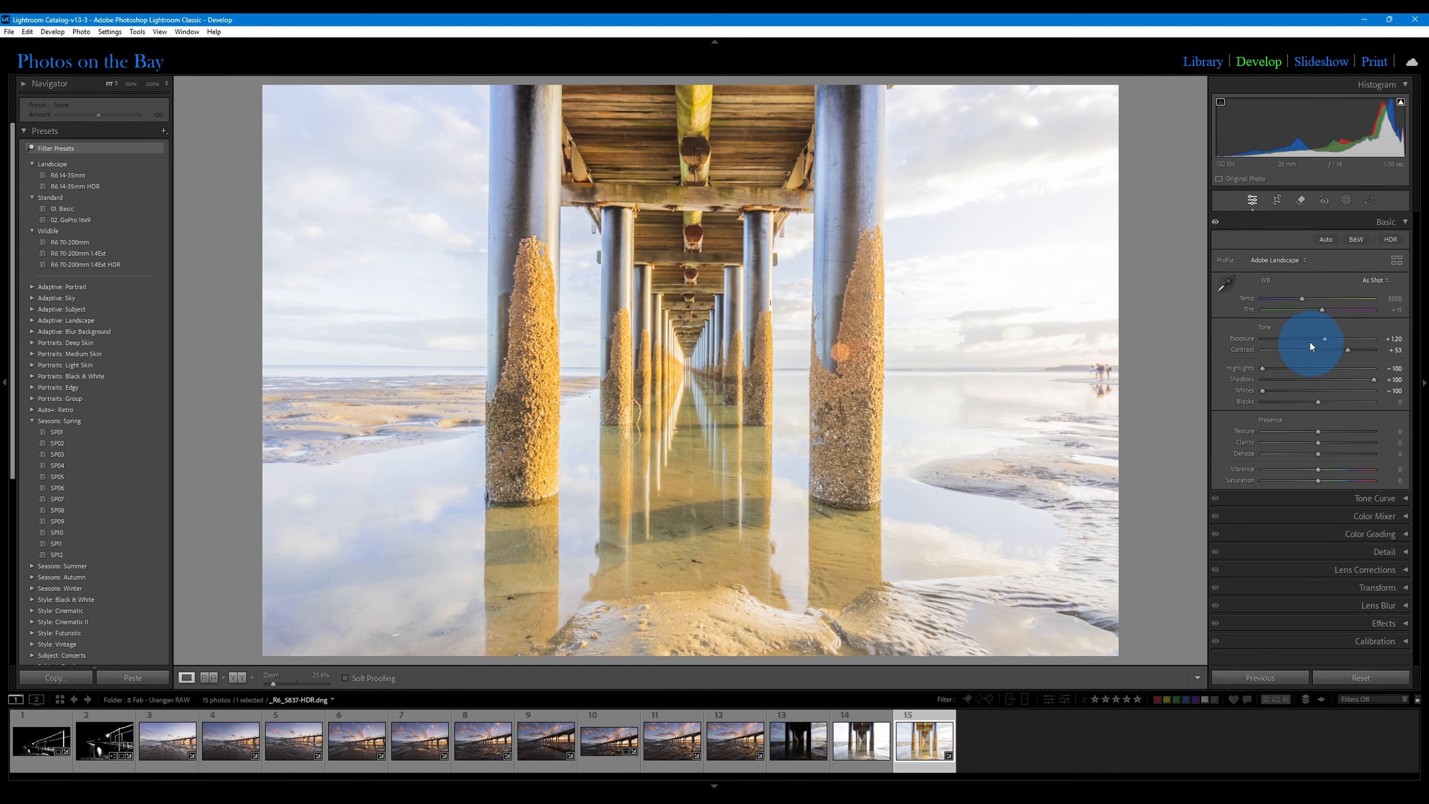
pyautogui.doubleClick(1324, 338)
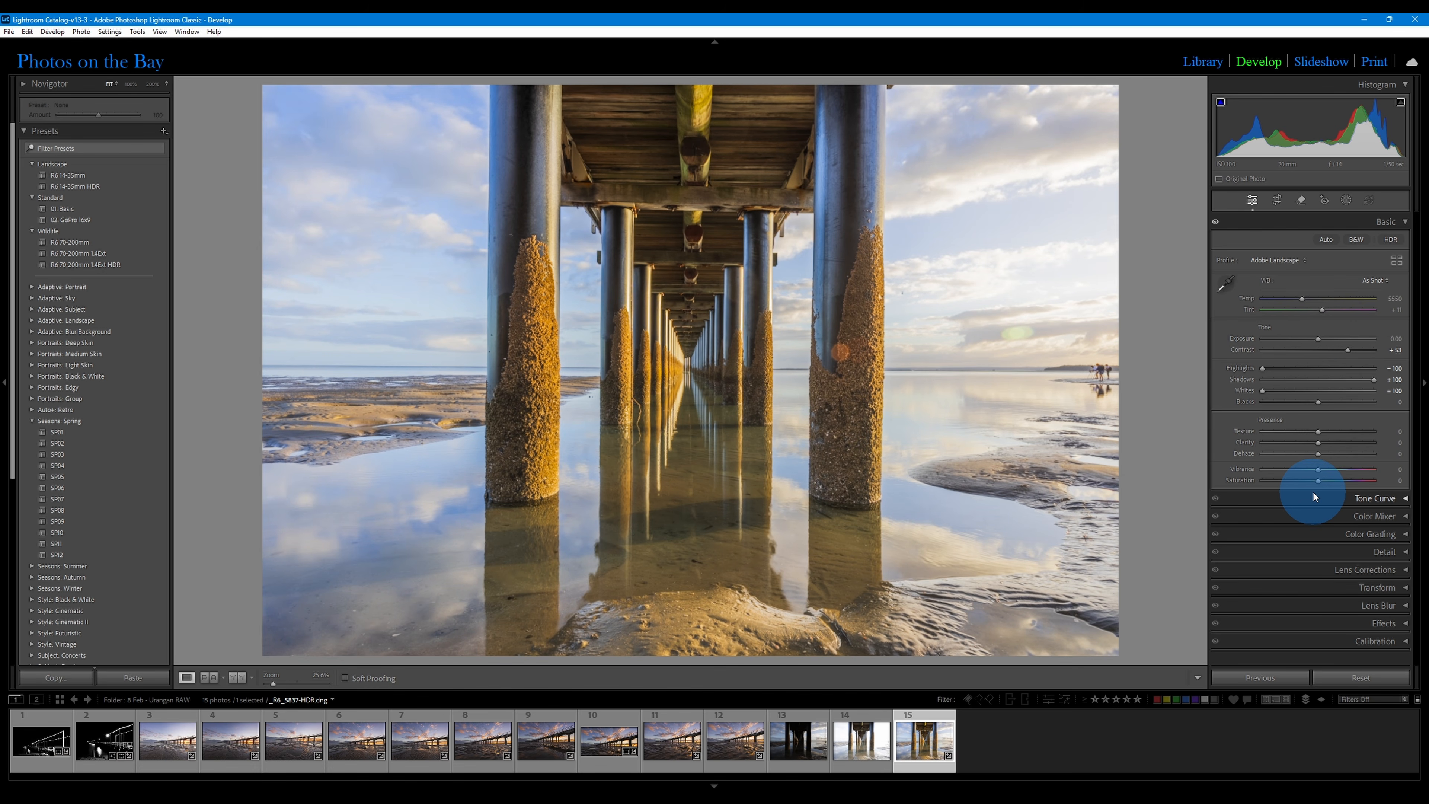
pyautogui.click(1375, 678)
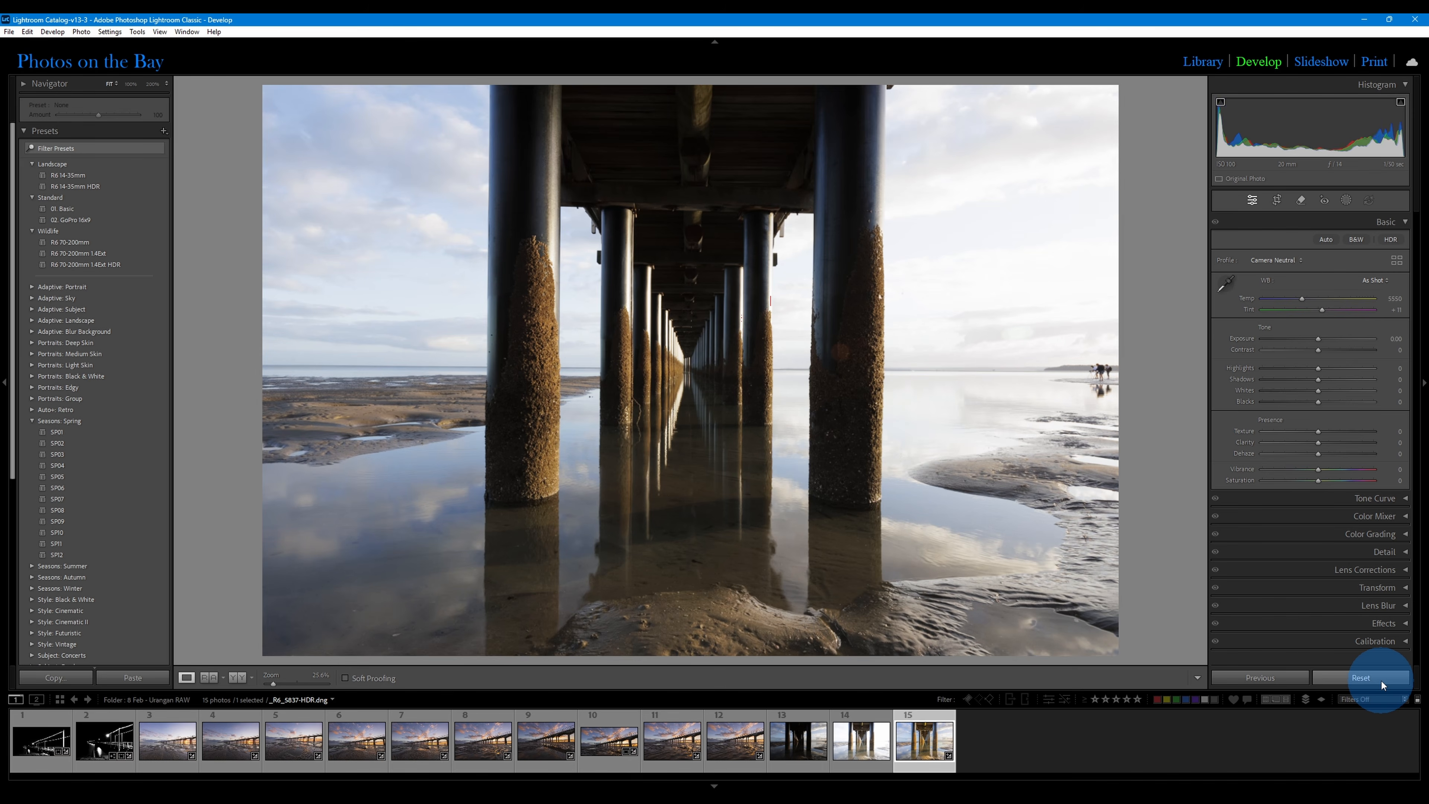
# Straighten the HDR photo by about -0.5 degrees and crop it to a 2 x 1 ratio, keeping the pier and horizon in frame
pyautogui.click(1277, 200)
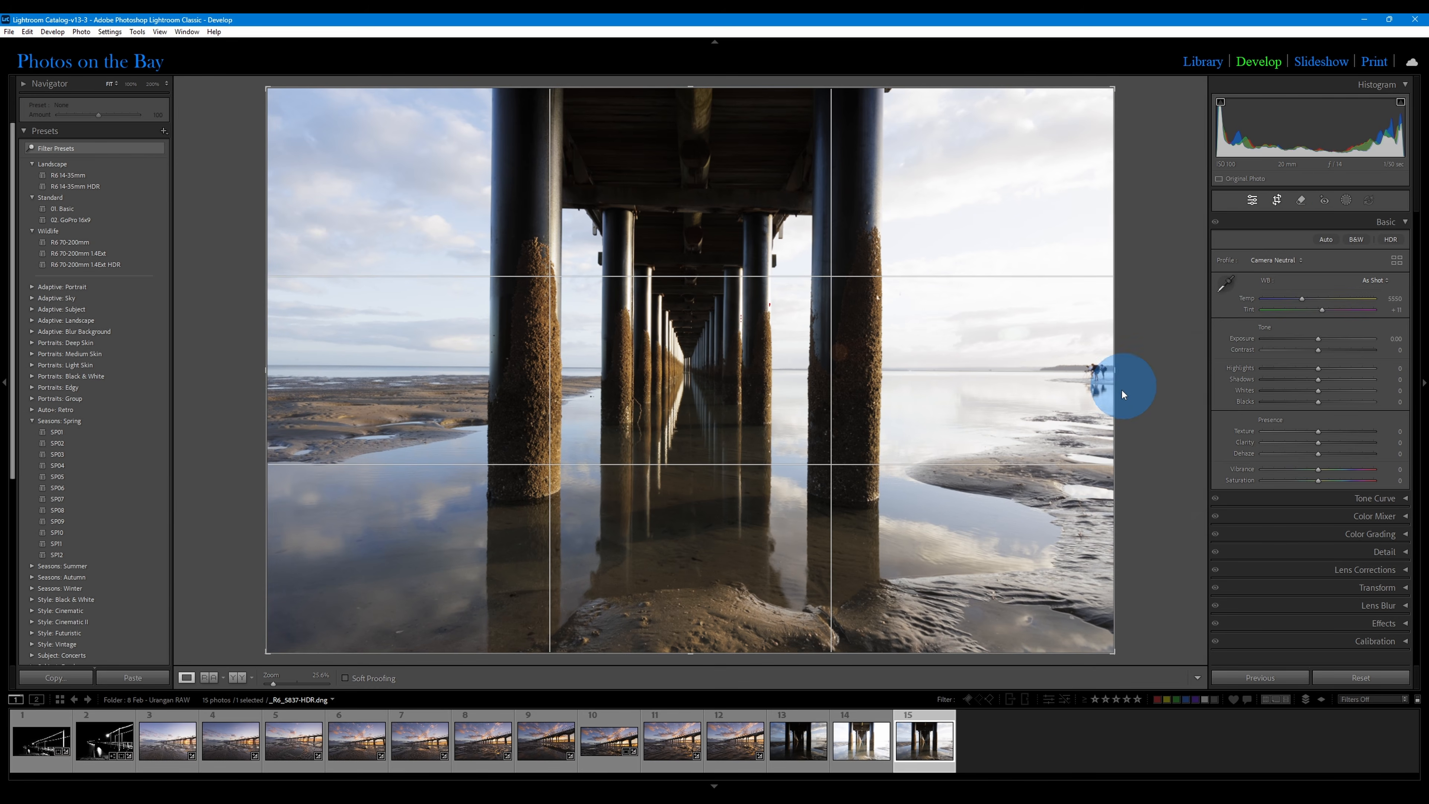
pyautogui.moveTo(1141, 431); pyautogui.dragTo(1165, 428)
pyautogui.click(1378, 242)
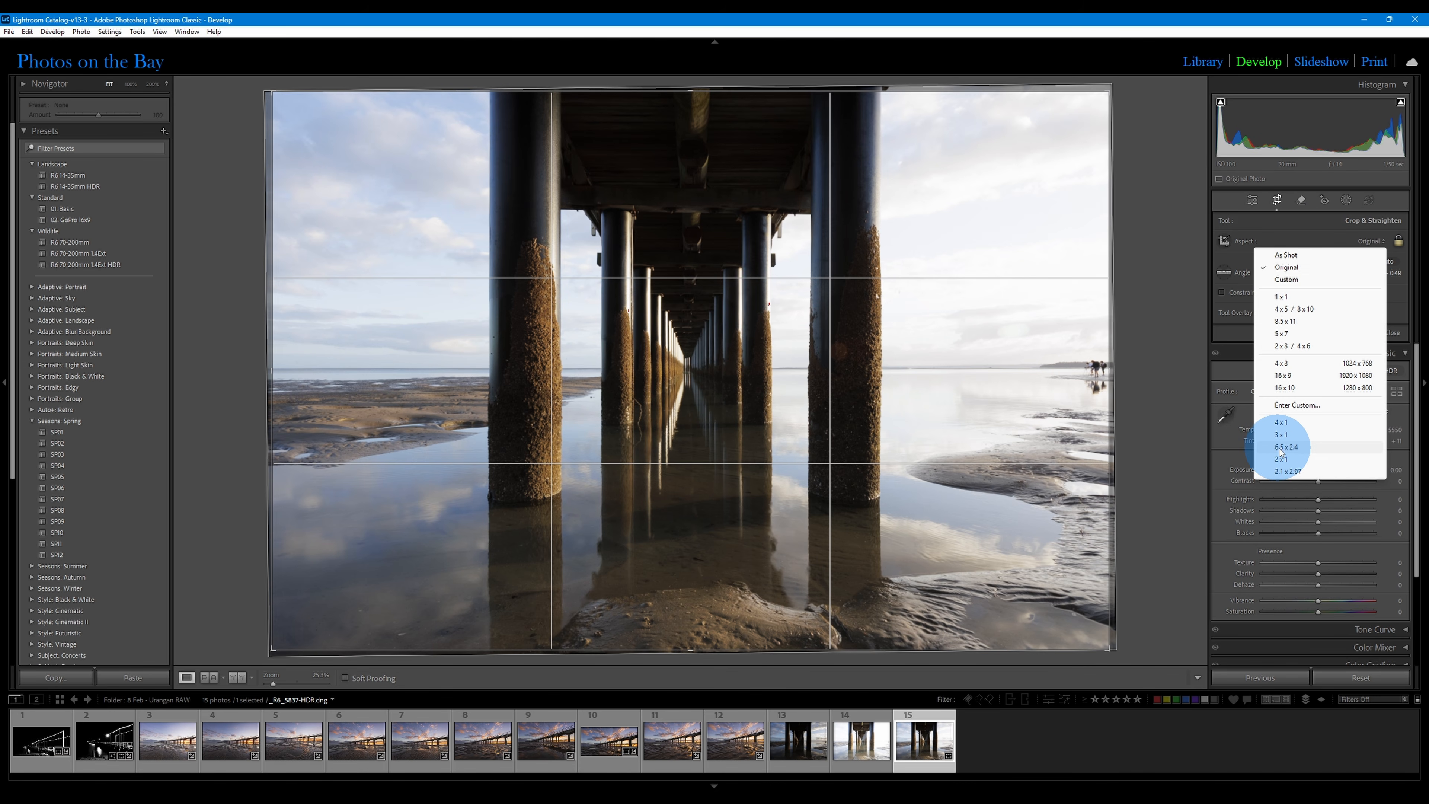
pyautogui.click(1281, 459)
pyautogui.moveTo(893, 405); pyautogui.dragTo(900, 452)
pyautogui.moveTo(690, 159); pyautogui.dragTo(691, 125)
pyautogui.click(886, 492)
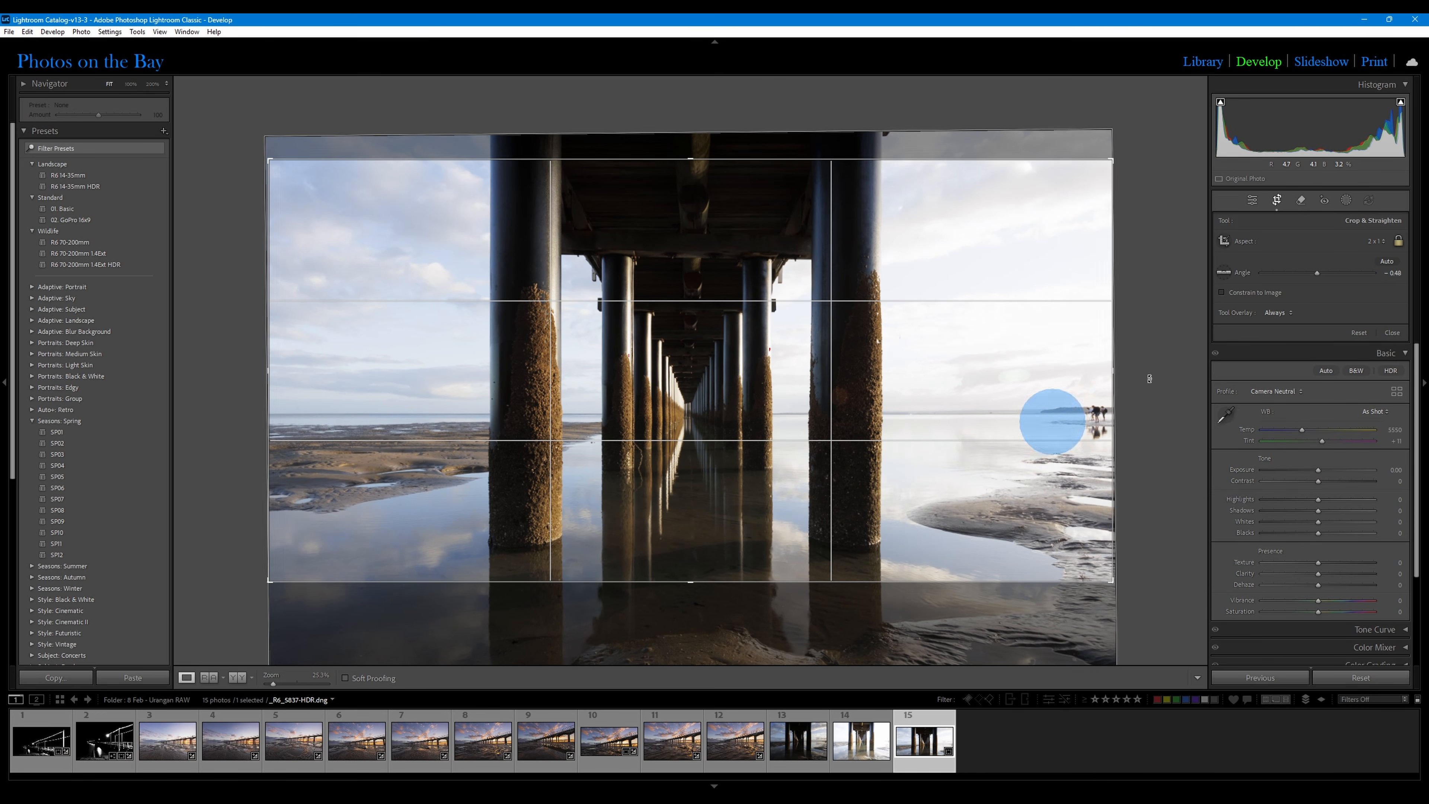
pyautogui.click(1277, 200)
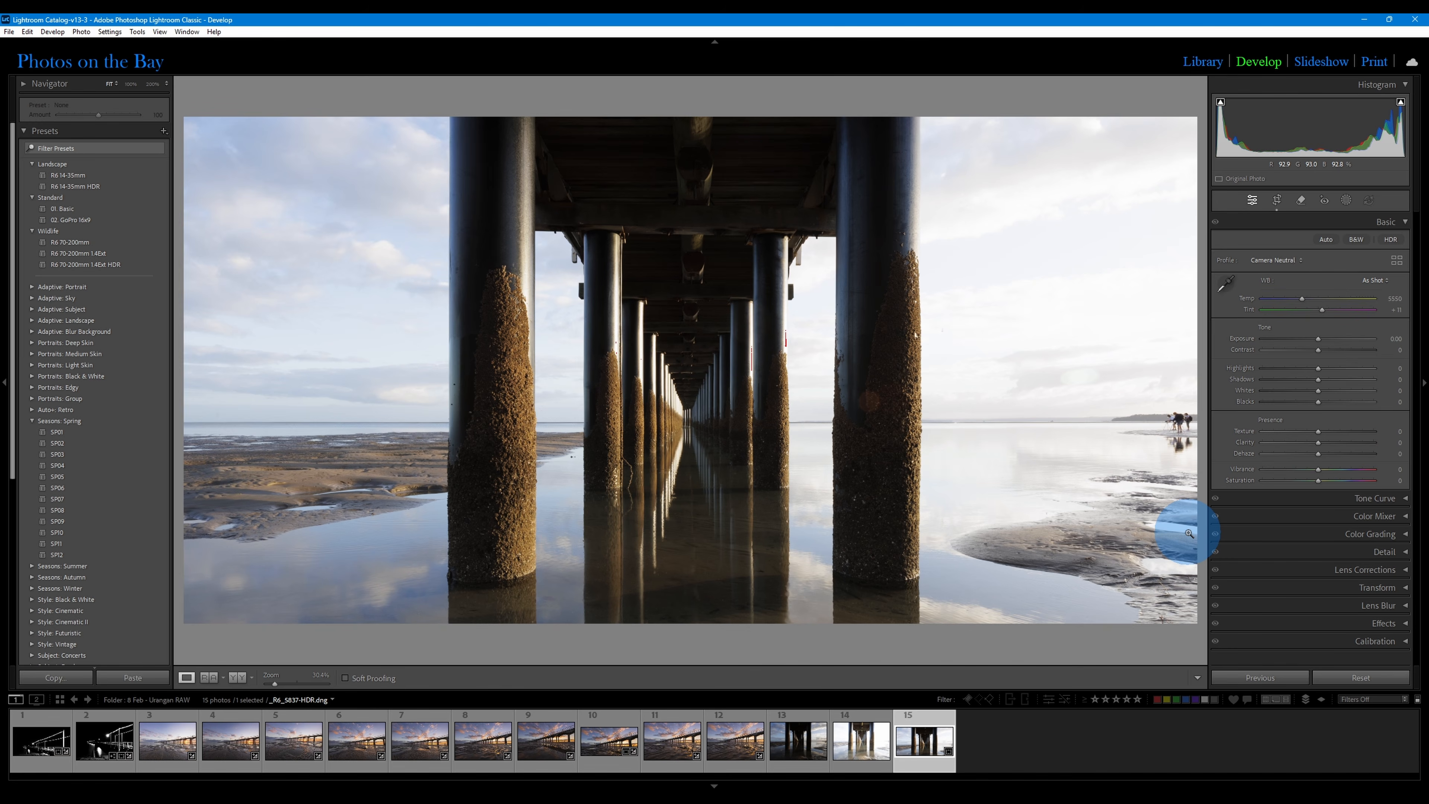
# Apply the Adobe Landscape profile and set Highlights to -50, Shadows to +46, Whites to -24 and Blacks to +23
pyautogui.moveTo(1317, 367); pyautogui.dragTo(1343, 383)
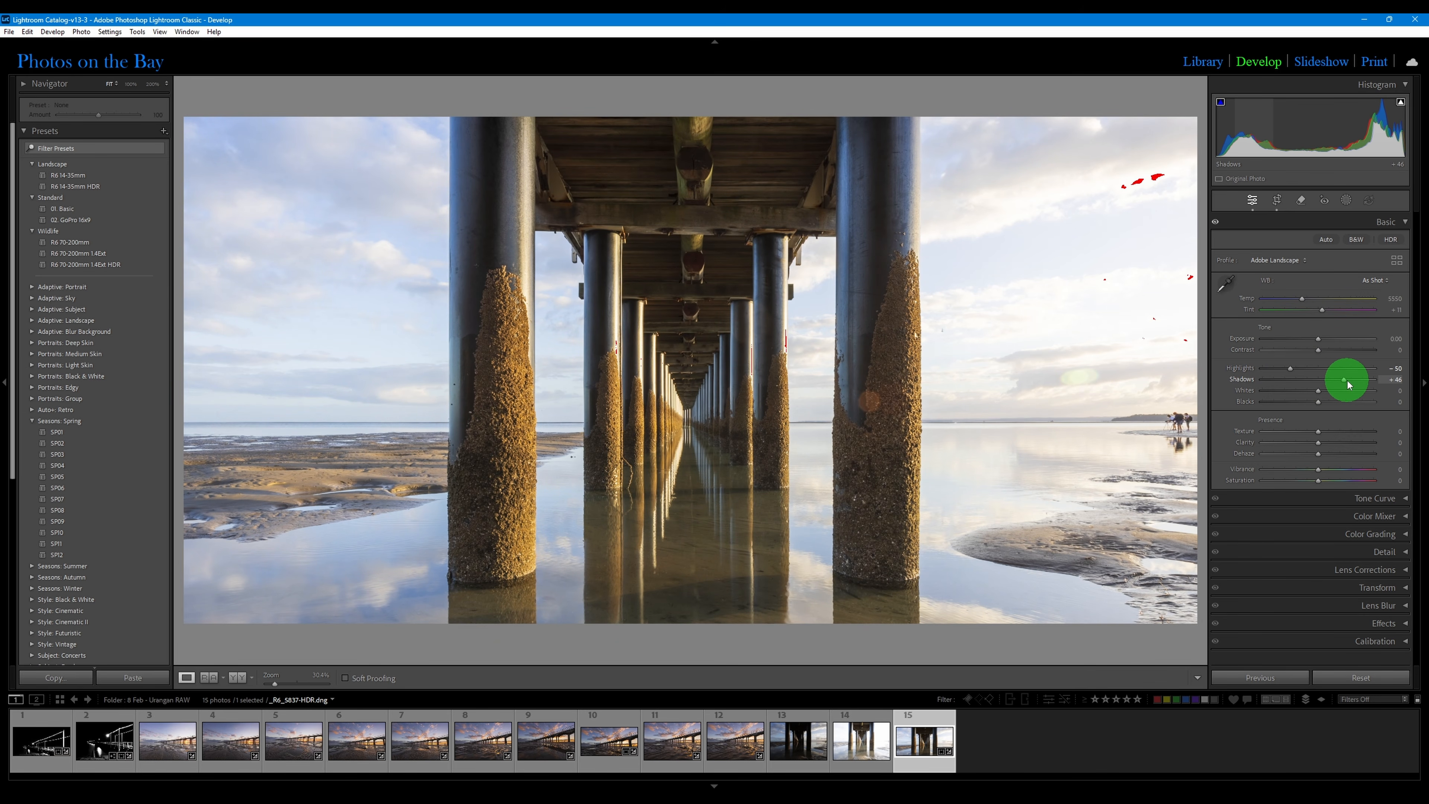
pyautogui.moveTo(1347, 380); pyautogui.dragTo(1303, 391)
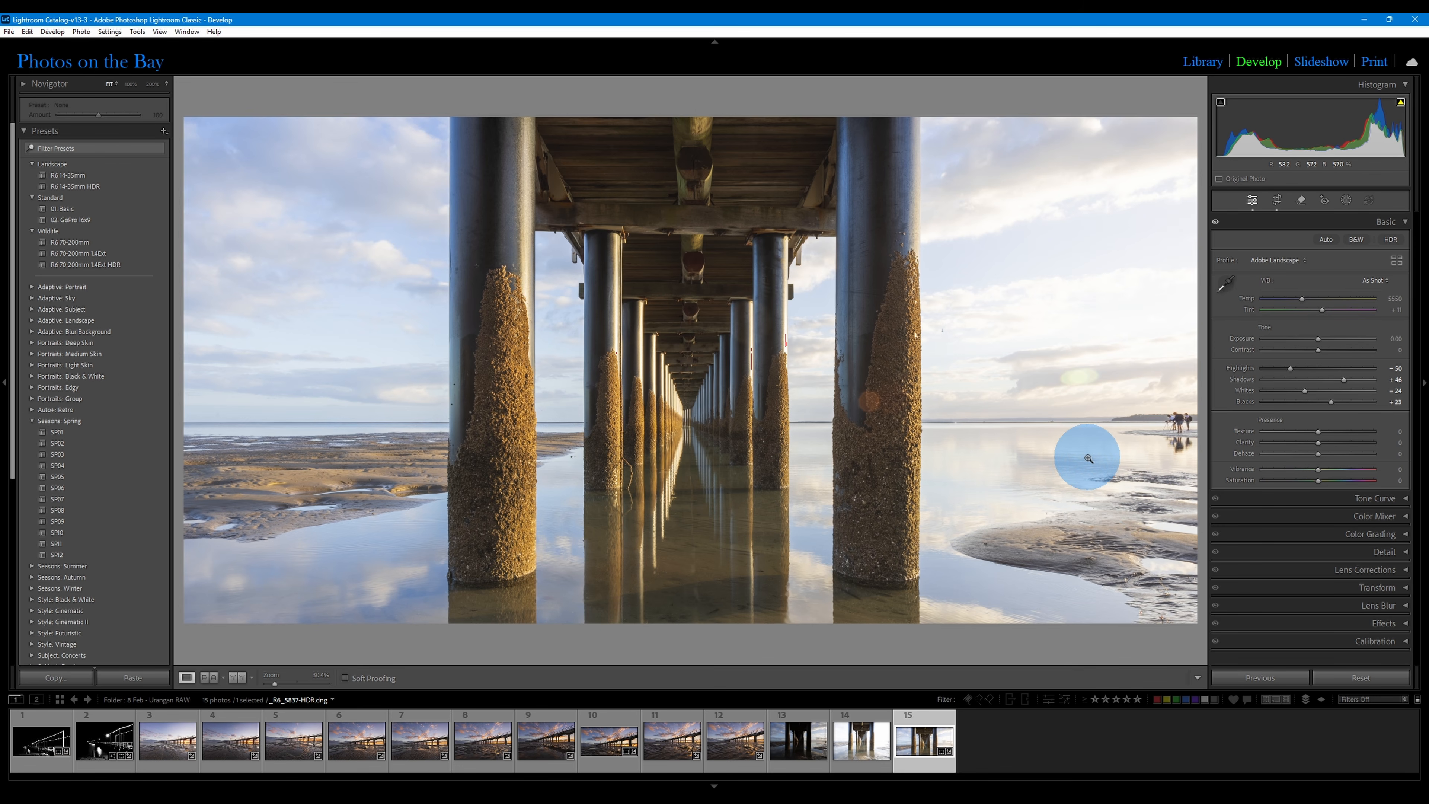
# Create a luminance range mask sampled from the bright sky and widen its range so the lower limit sits at about 31
pyautogui.click(1346, 201)
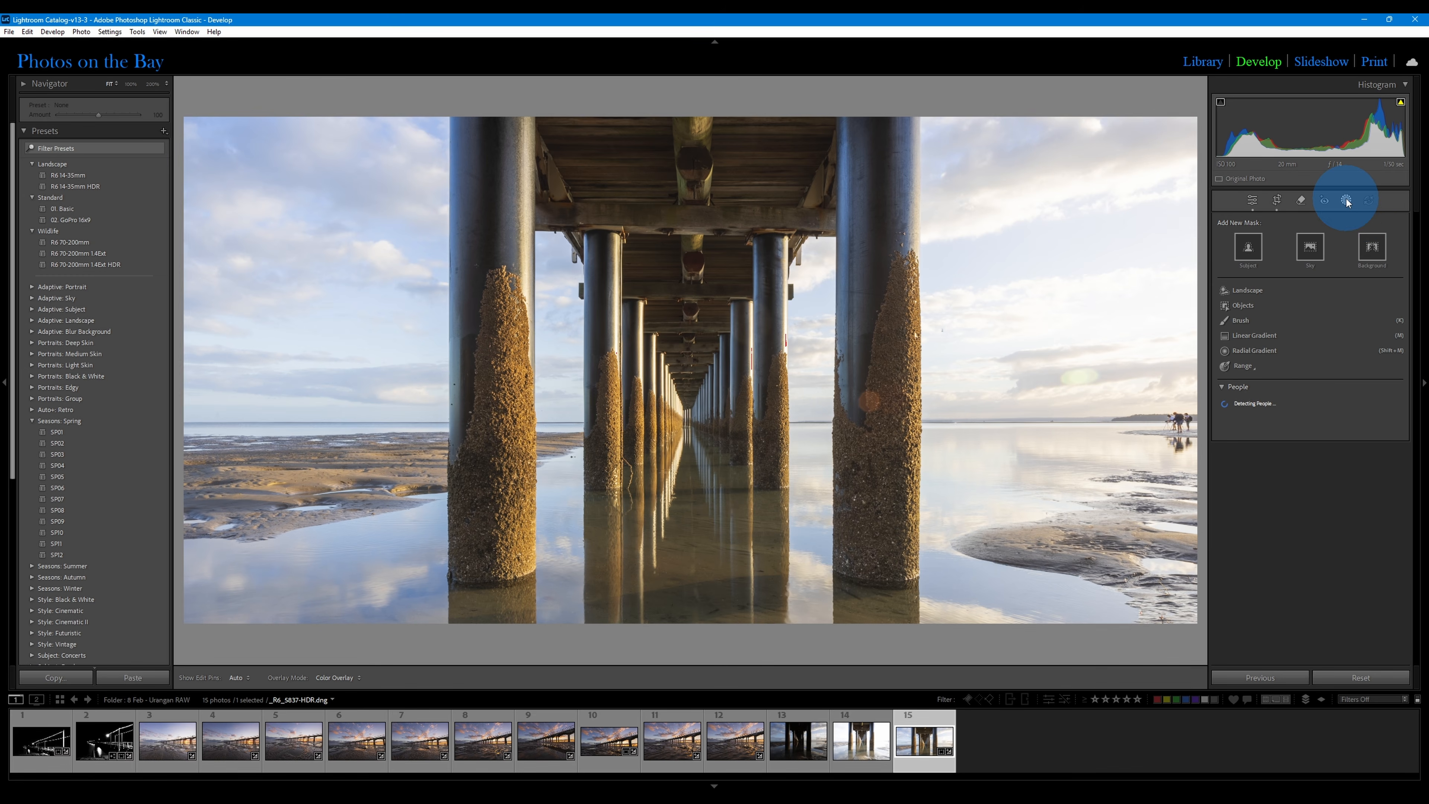
pyautogui.click(1247, 369)
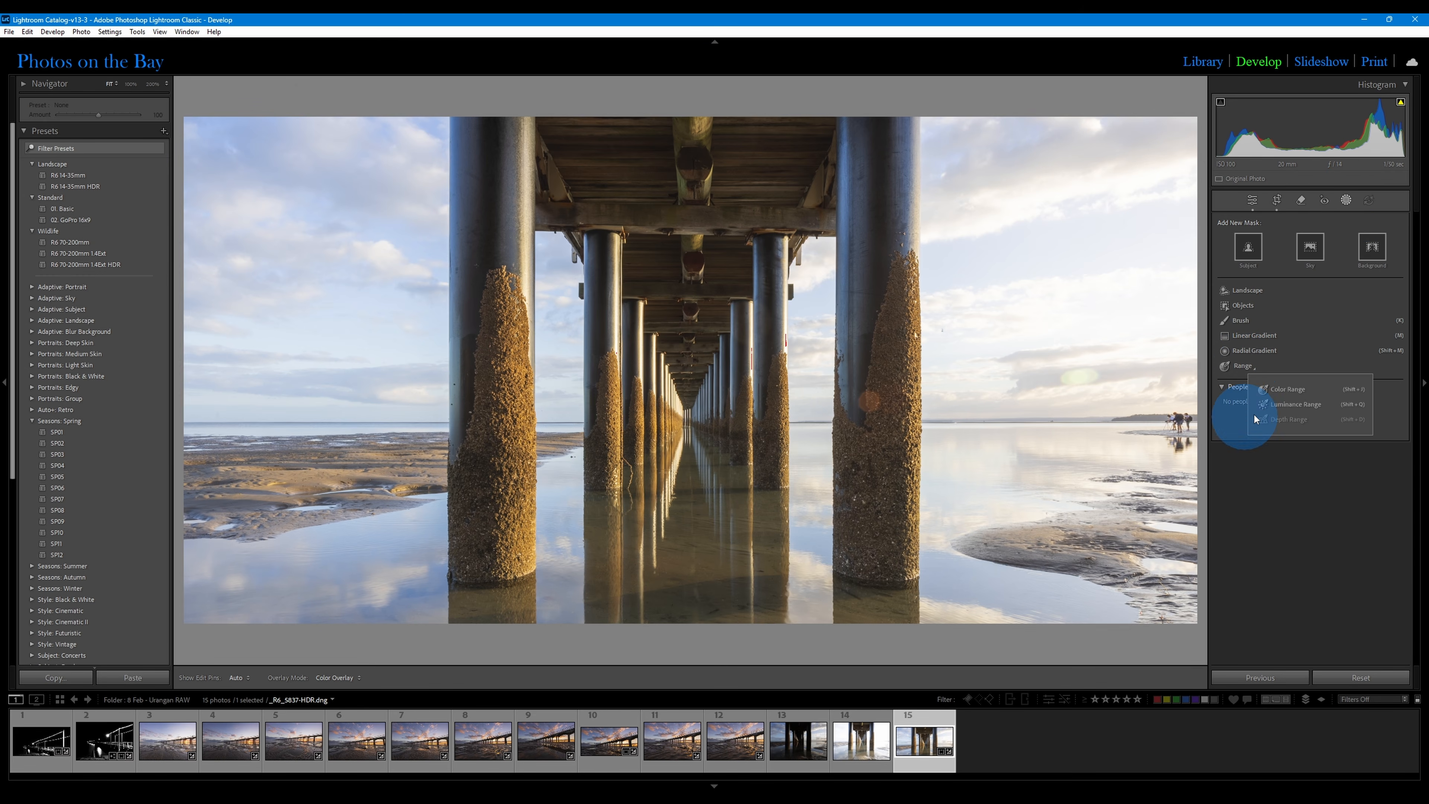
pyautogui.click(1301, 404)
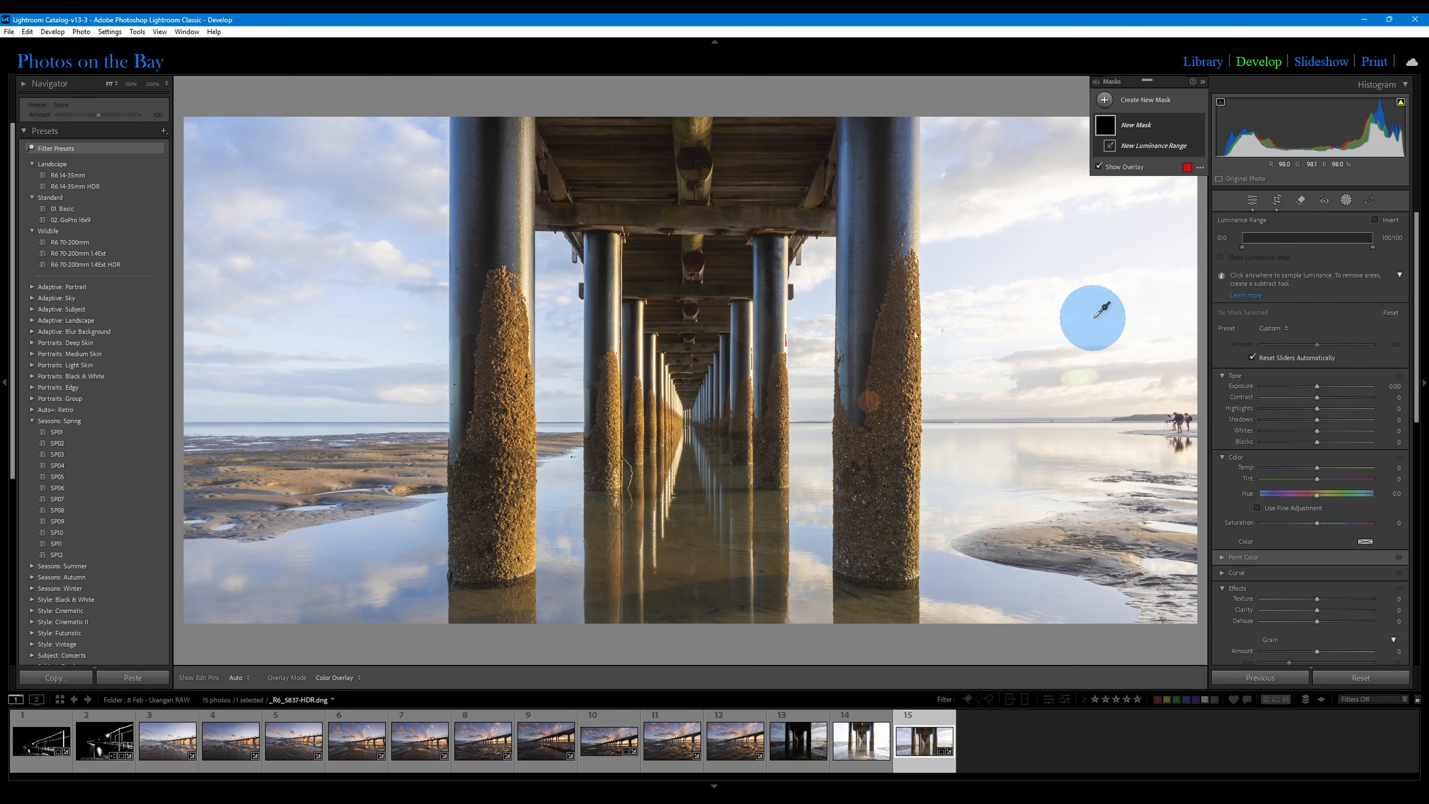
pyautogui.click(1178, 319)
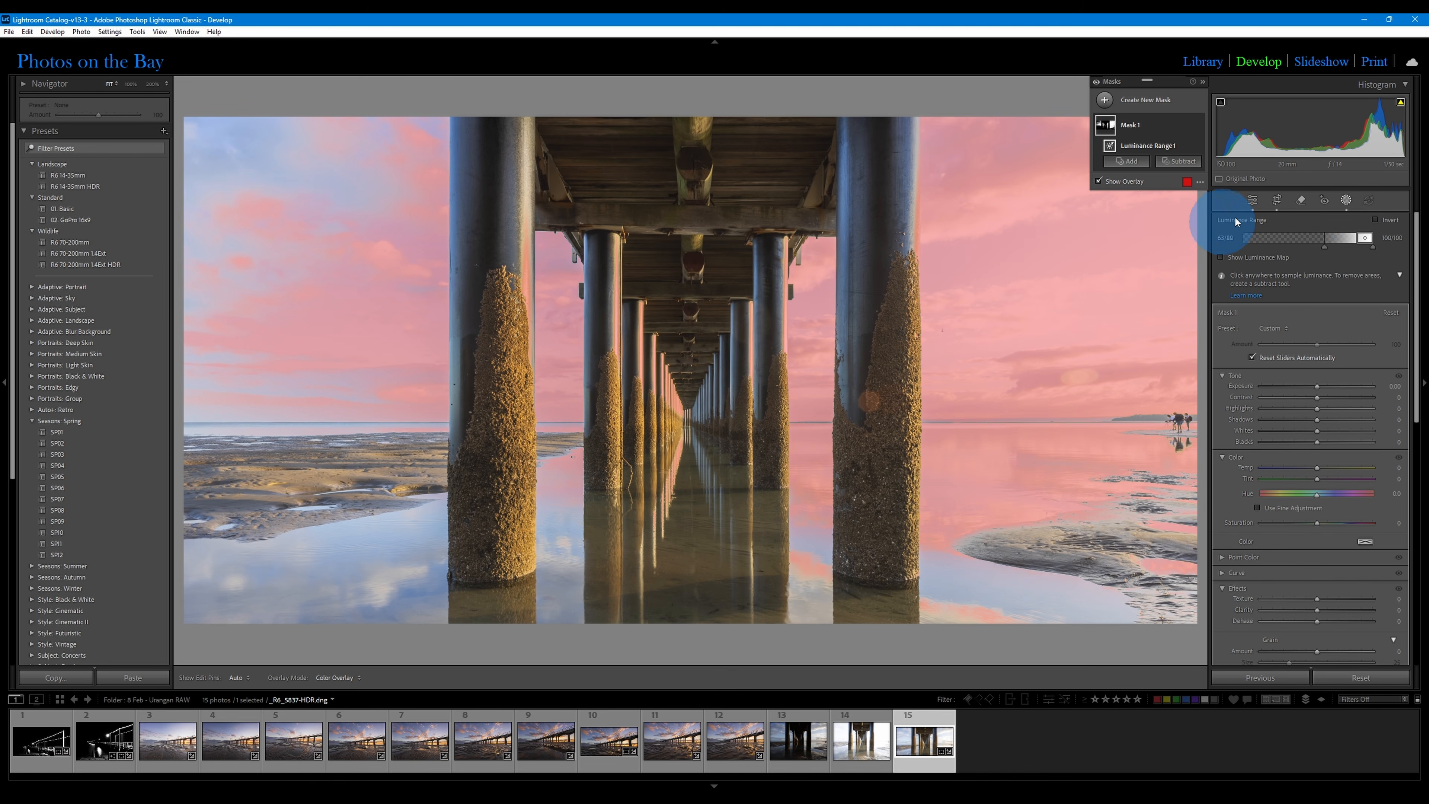
pyautogui.click(1355, 238)
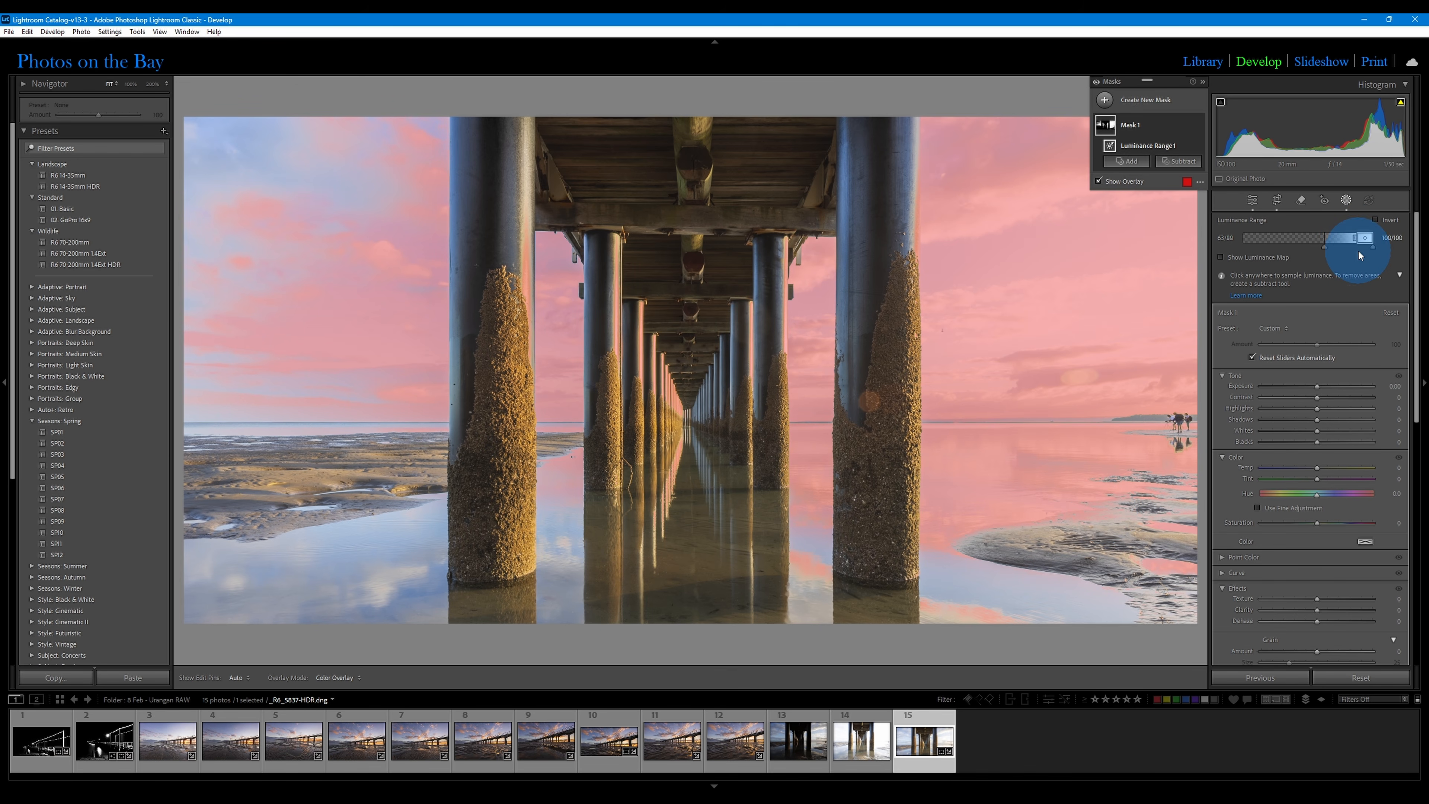
pyautogui.moveTo(1355, 240); pyautogui.dragTo(1243, 256)
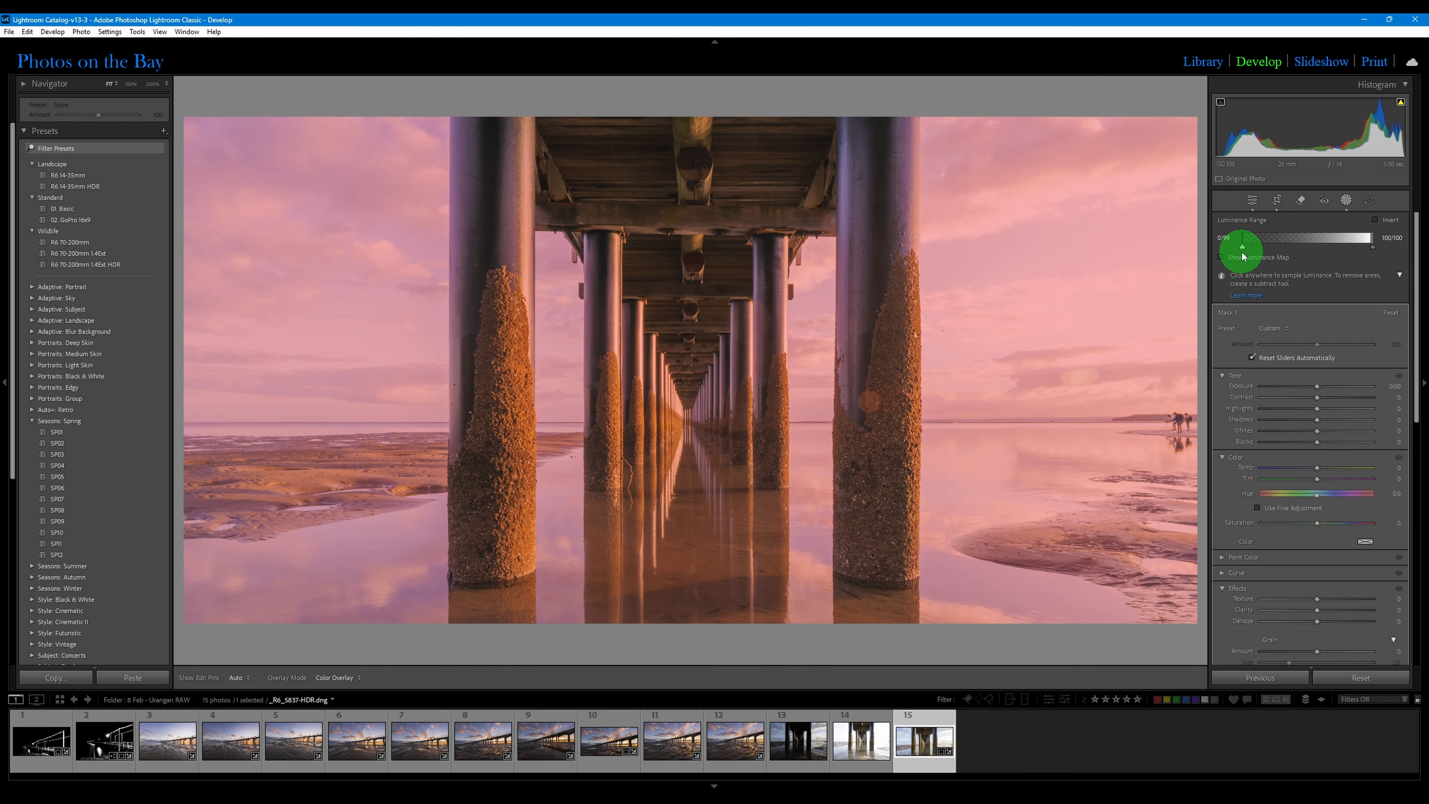
pyautogui.moveTo(1245, 256); pyautogui.dragTo(1283, 247)
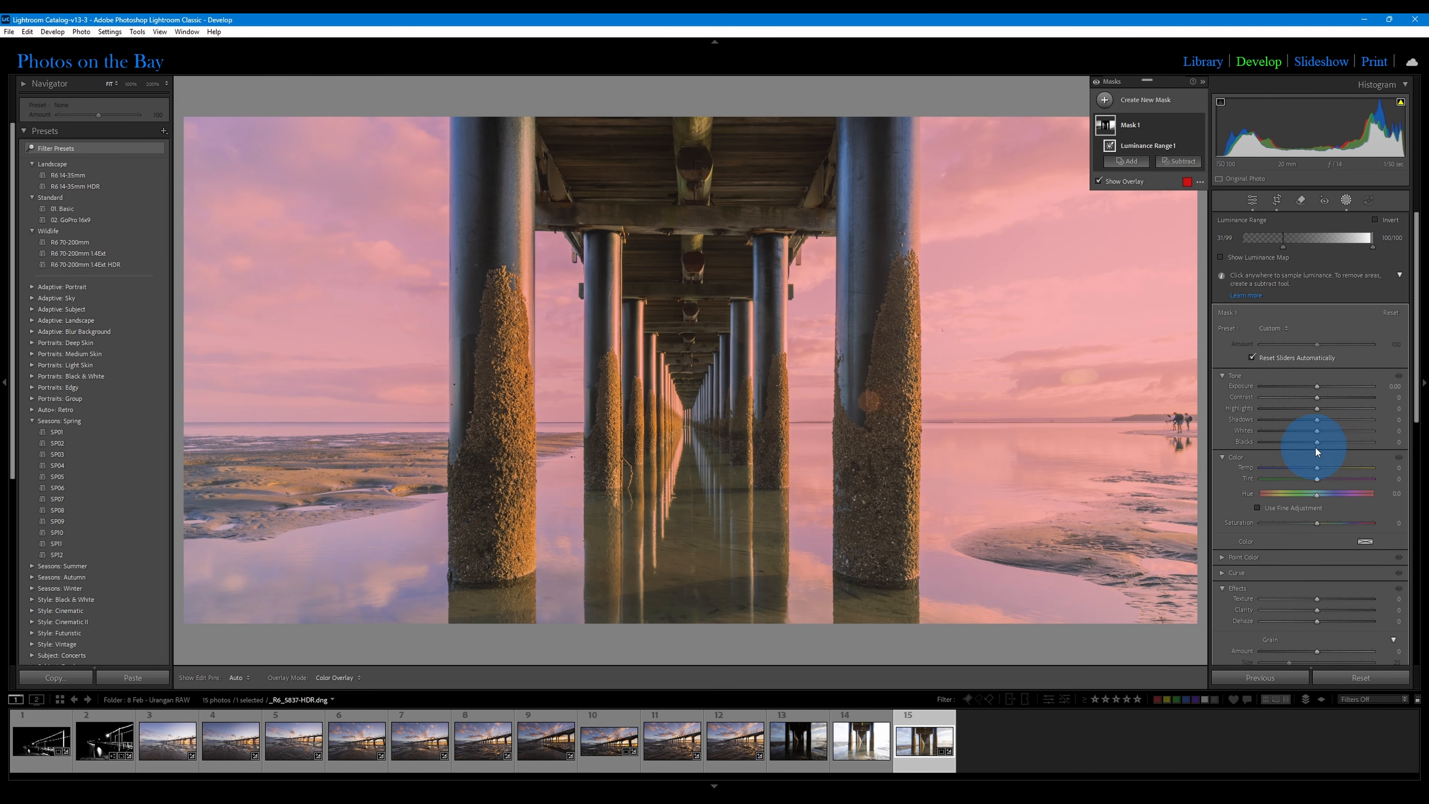
# Set the sky mask's Exposure to -1.08, Contrast to 51 and Highlights to -17
pyautogui.click(1317, 388)
pyautogui.moveTo(1316, 389); pyautogui.dragTo(1279, 393)
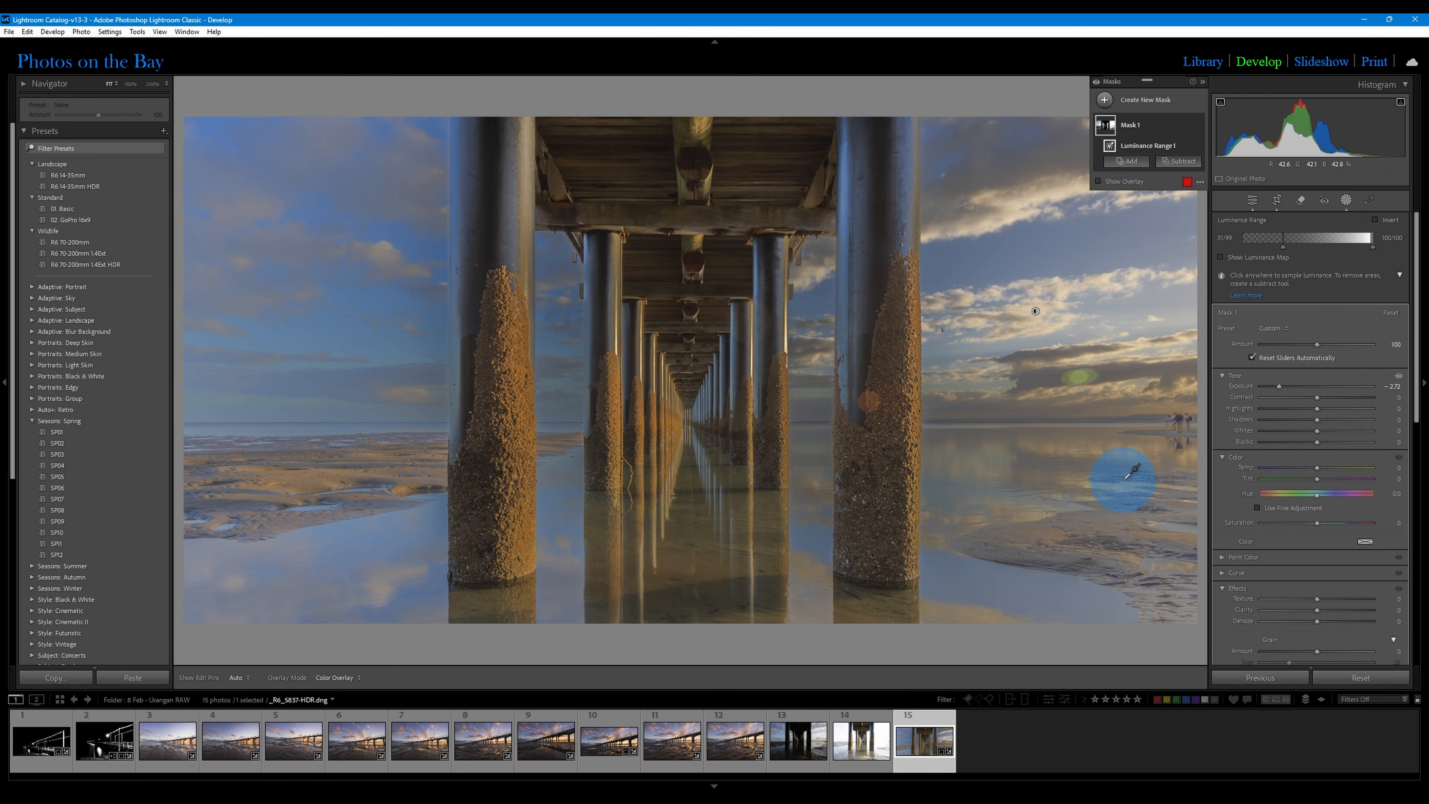
pyautogui.doubleClick(1280, 385)
pyautogui.moveTo(1317, 386); pyautogui.dragTo(1303, 390)
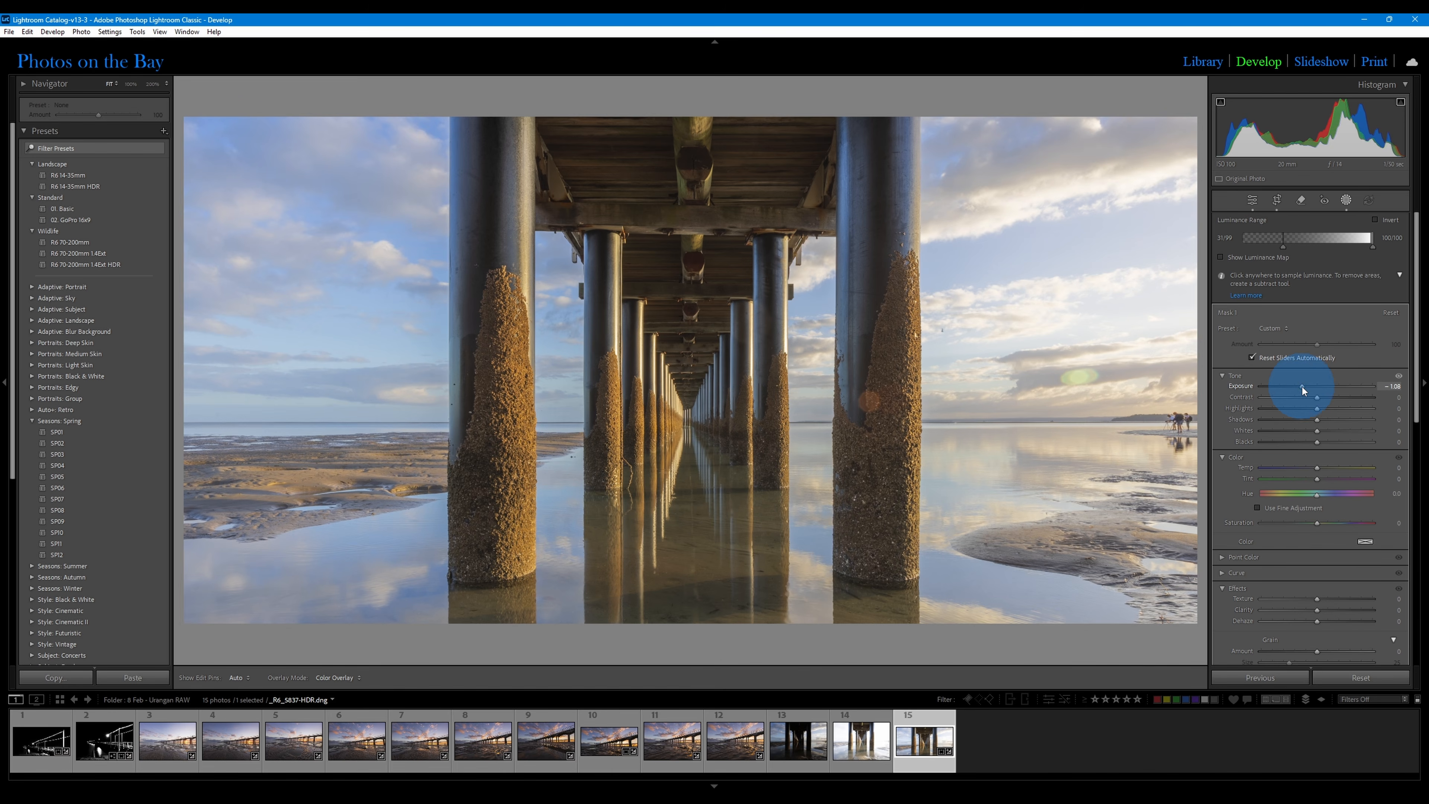
pyautogui.moveTo(1317, 408); pyautogui.dragTo(1347, 400)
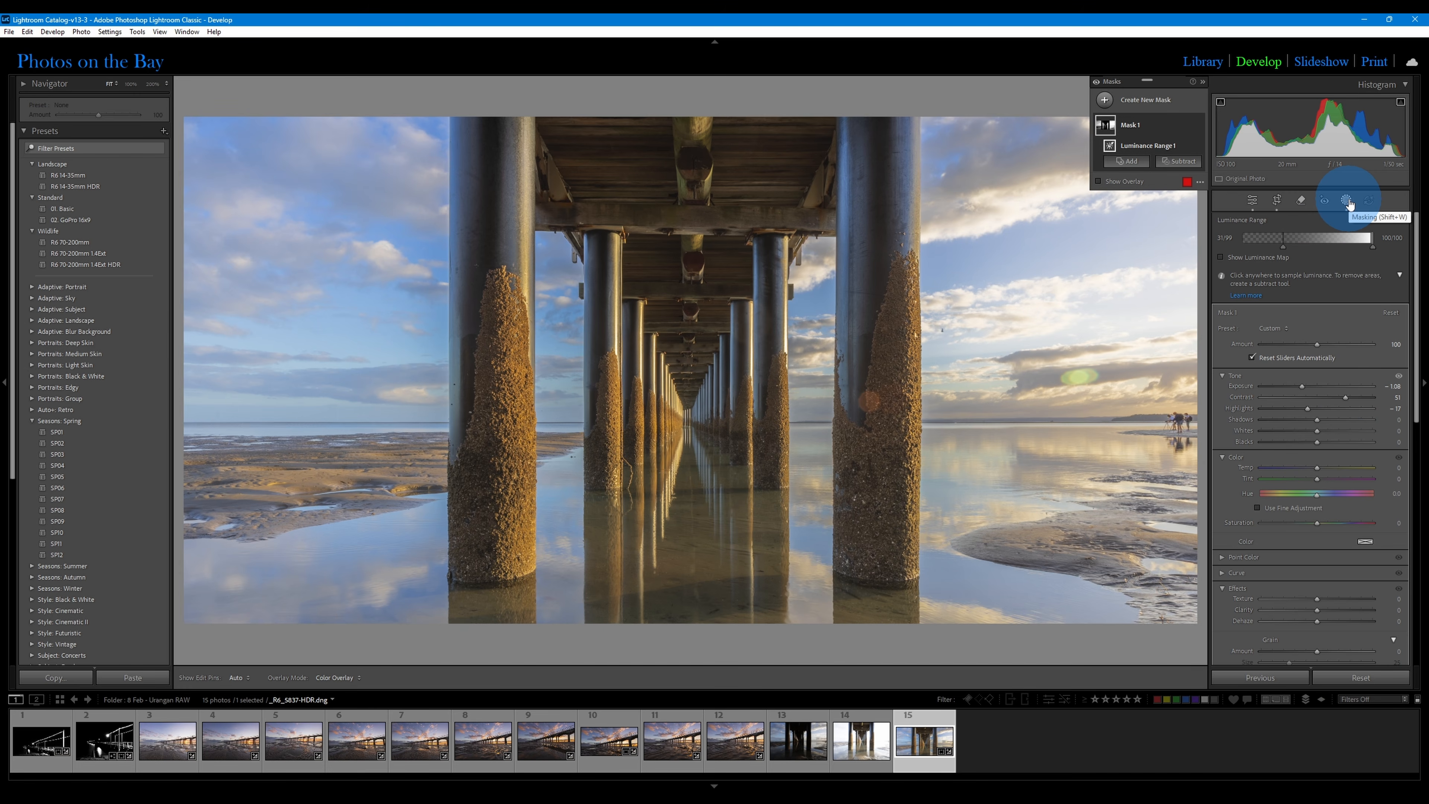
# Add a second luminance range mask sampled from the dark pier and extend its upper falloff to about 81
pyautogui.click(1143, 101)
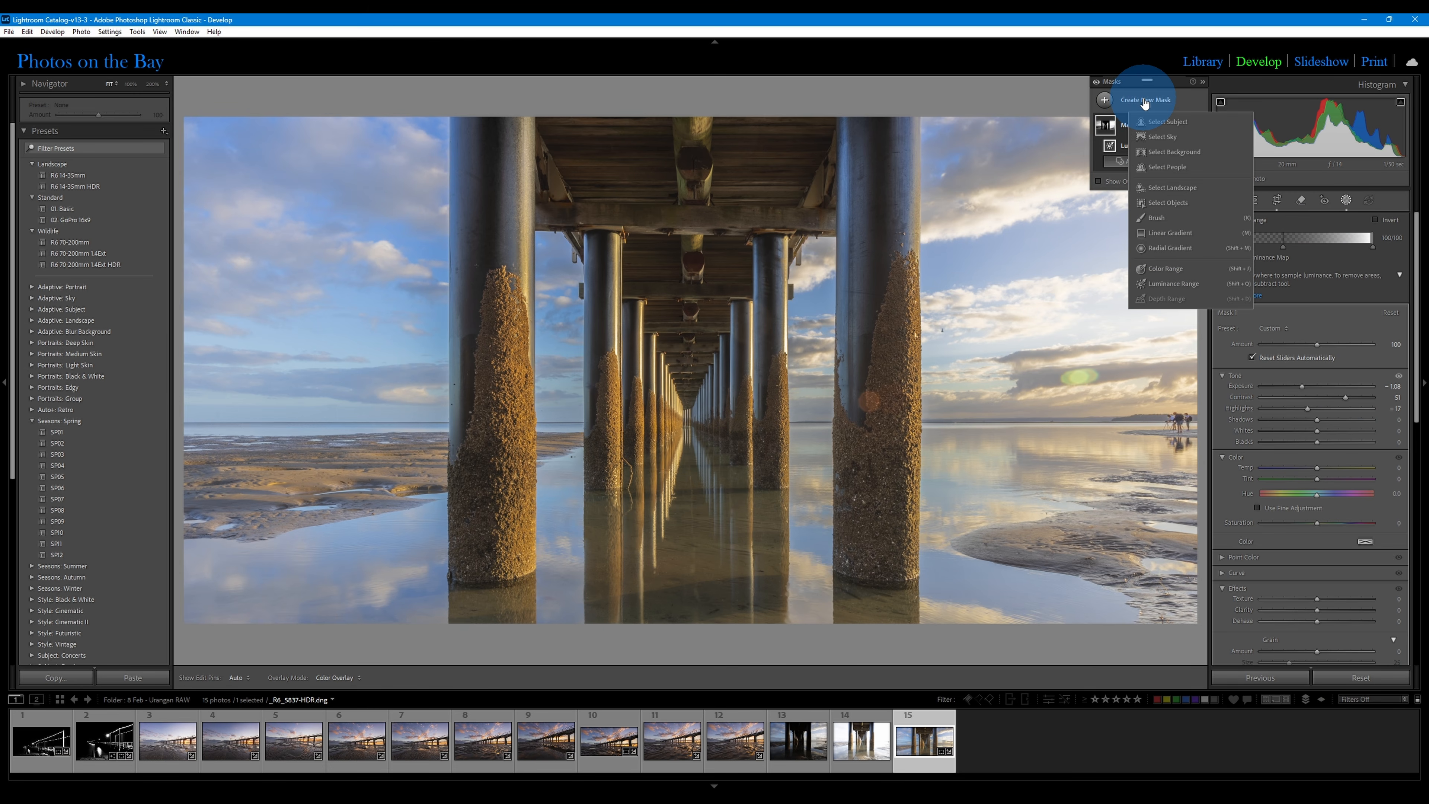
pyautogui.click(1182, 285)
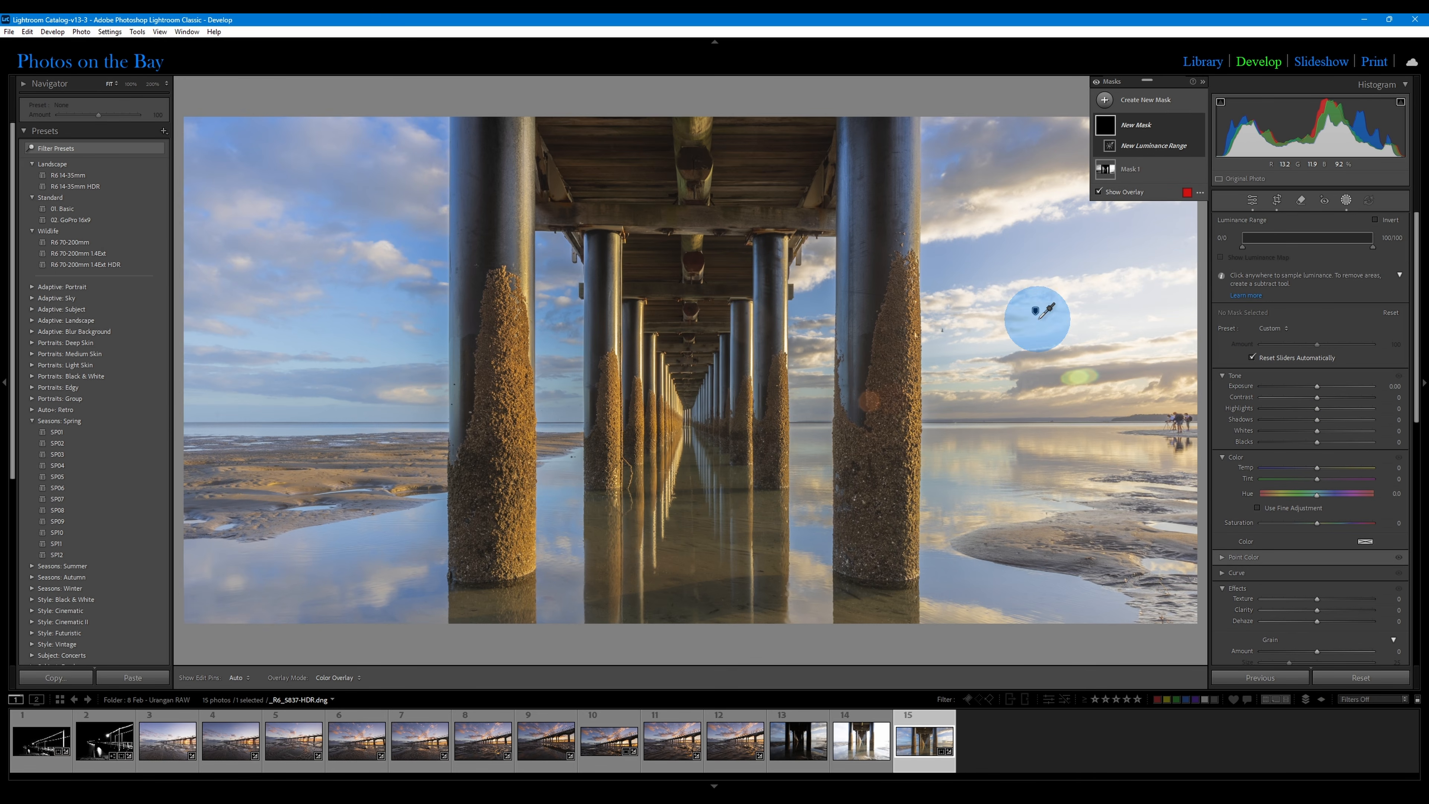
pyautogui.click(734, 287)
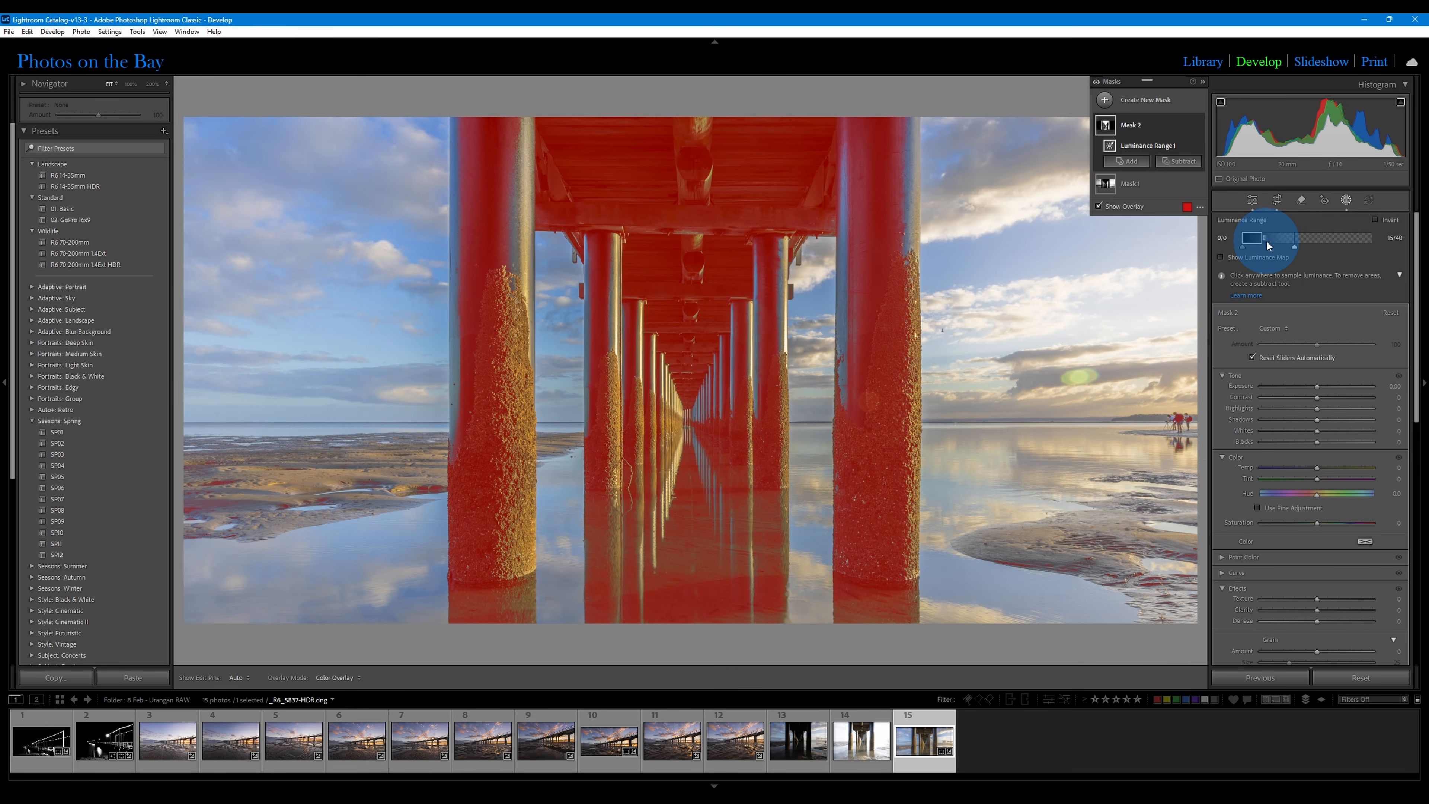
pyautogui.moveTo(1264, 240); pyautogui.dragTo(1343, 257)
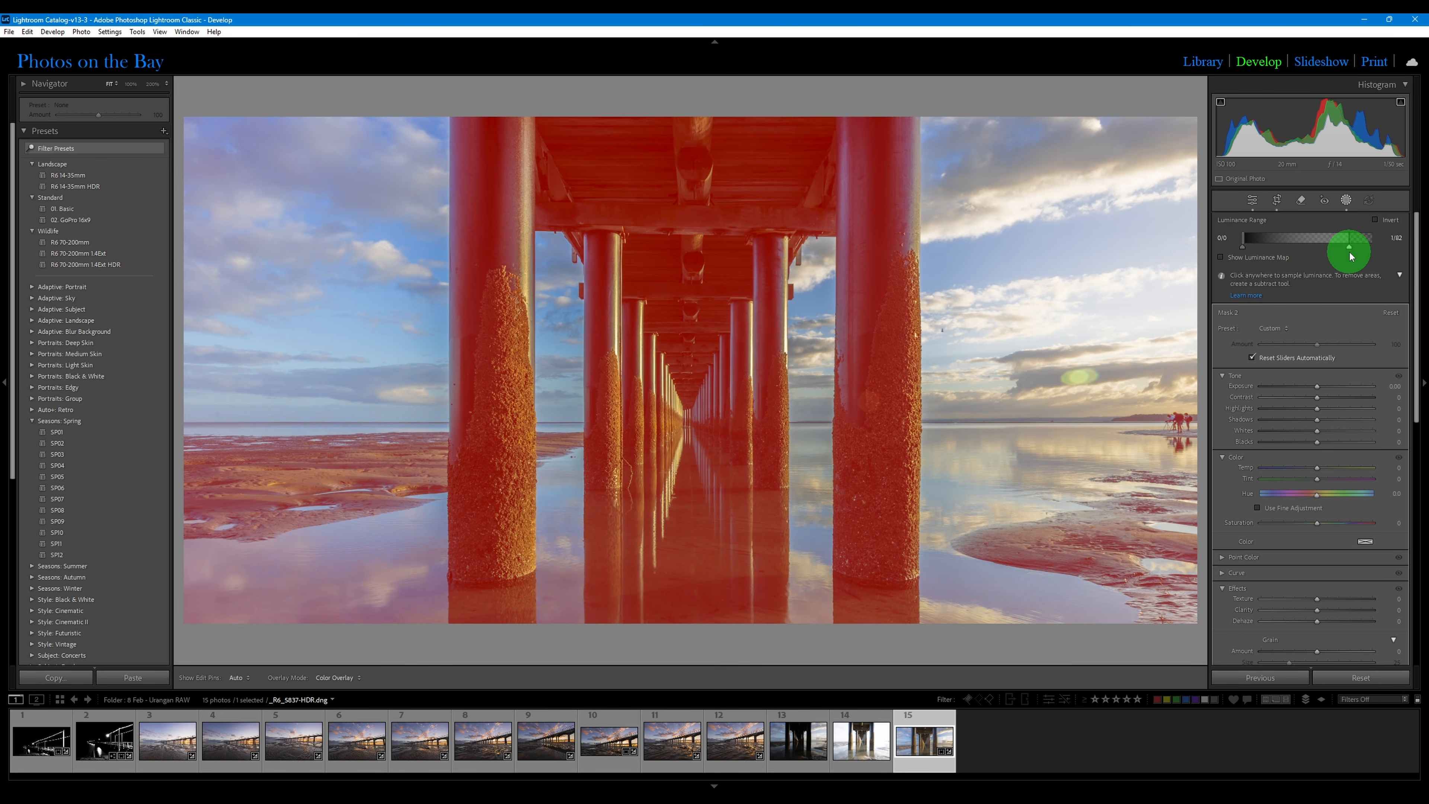
pyautogui.moveTo(1351, 256); pyautogui.dragTo(1349, 248)
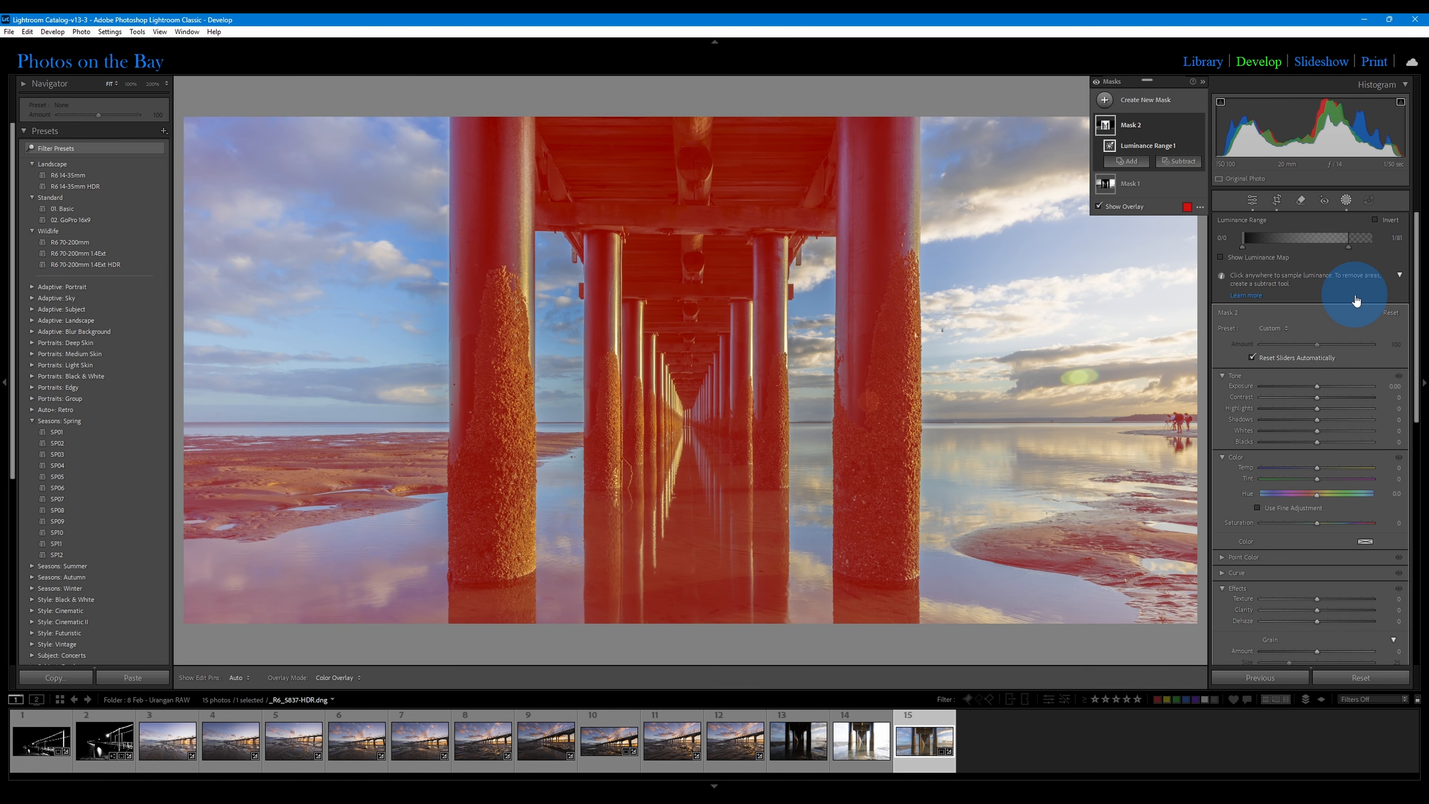
# Set the shadow mask's Exposure to 0.52, Contrast to 28 and Shadows to 8, leaving Blacks at its default
pyautogui.moveTo(1318, 388); pyautogui.dragTo(1321, 423)
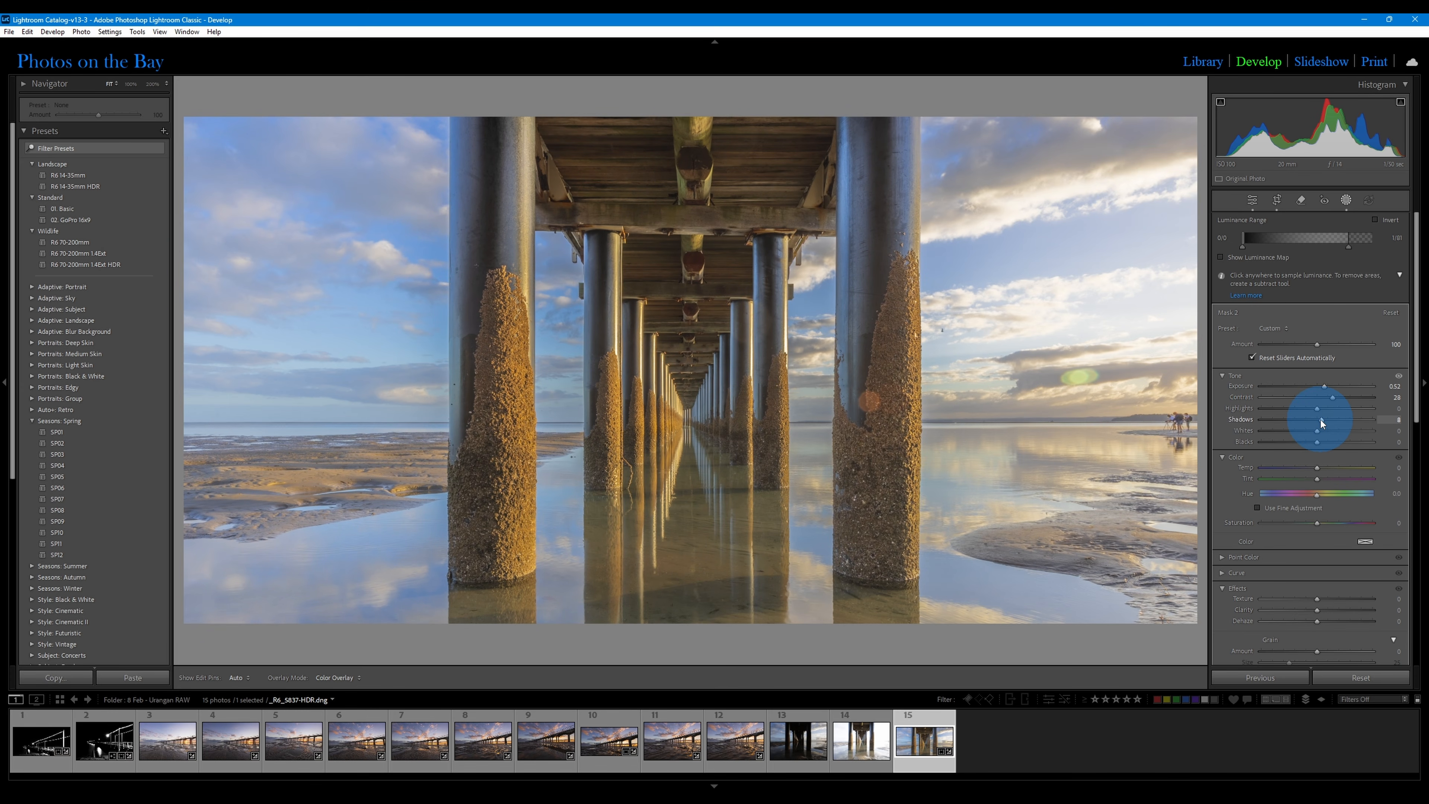
pyautogui.moveTo(1316, 442); pyautogui.dragTo(1326, 447)
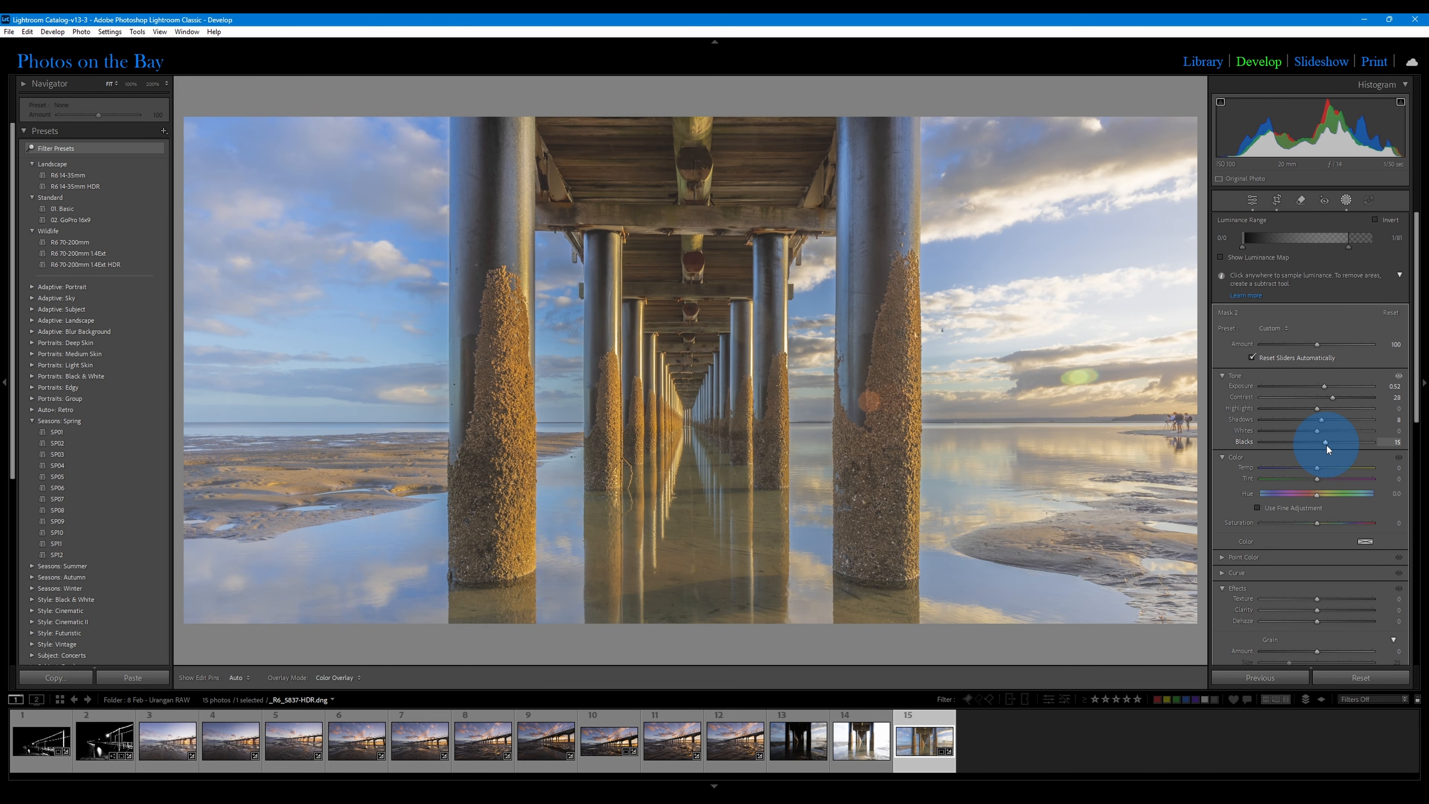
pyautogui.doubleClick(1324, 445)
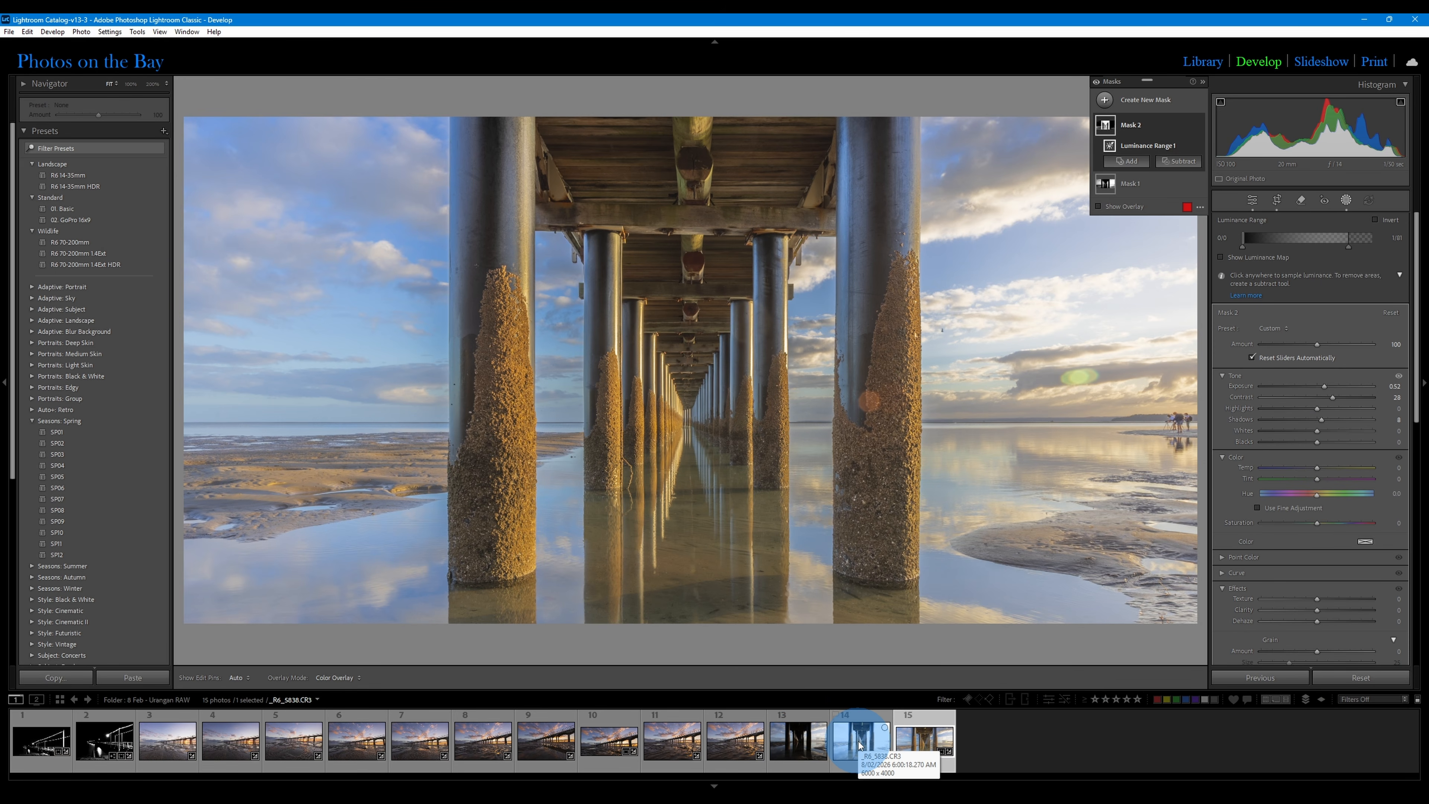
# Reduce the overall strength of the bright-sky mask, Mask 1, to an Amount of 69
pyautogui.click(1315, 345)
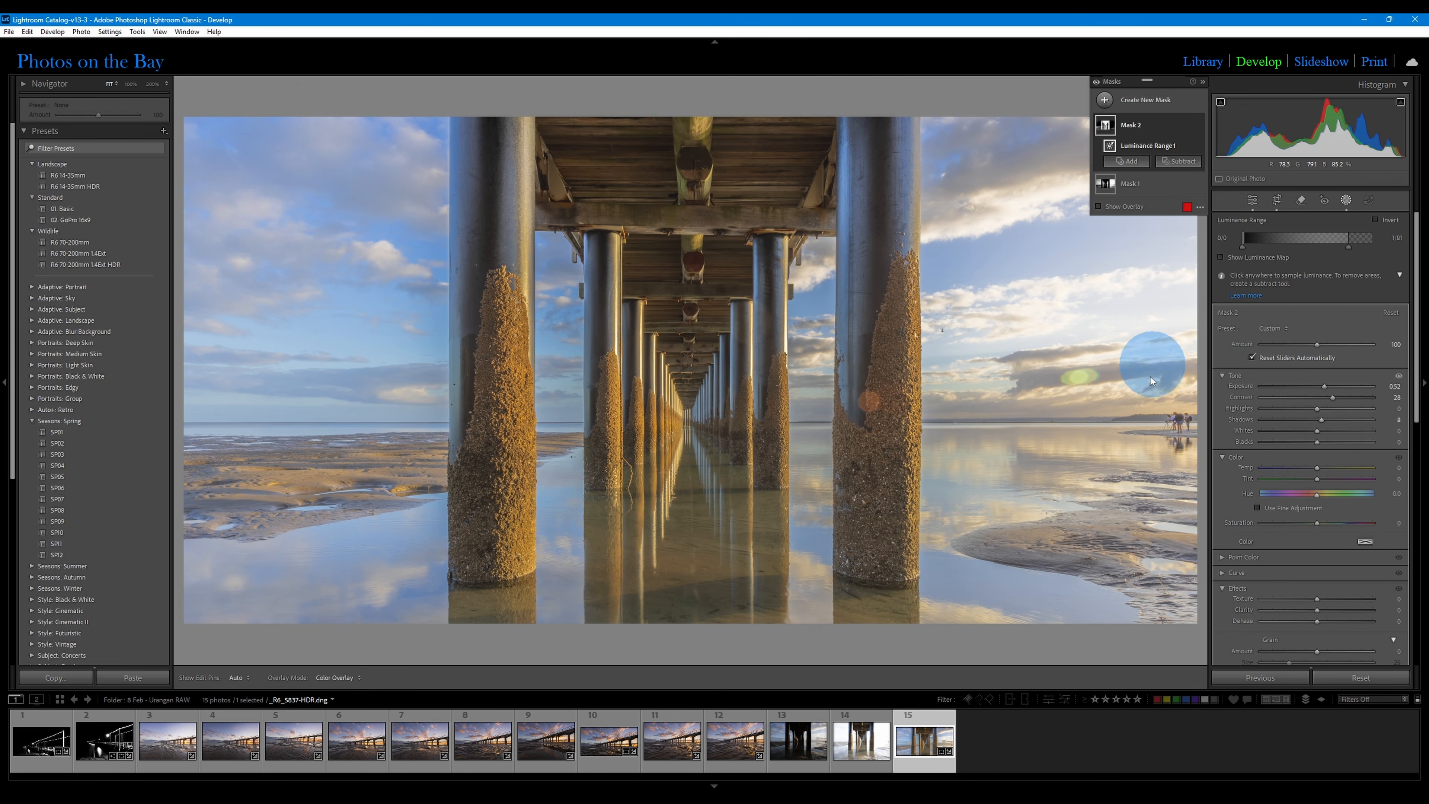
pyautogui.click(1127, 186)
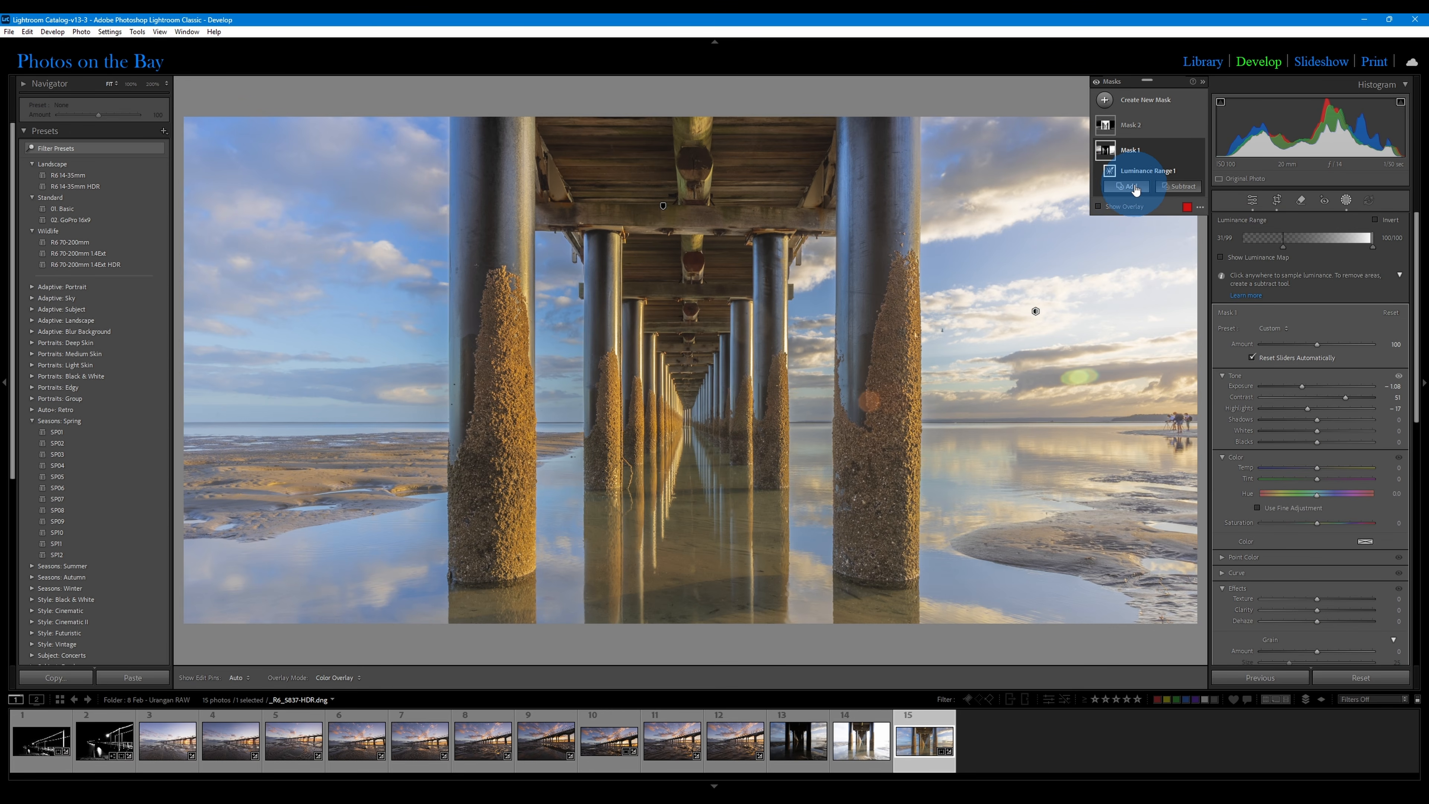
pyautogui.click(1131, 153)
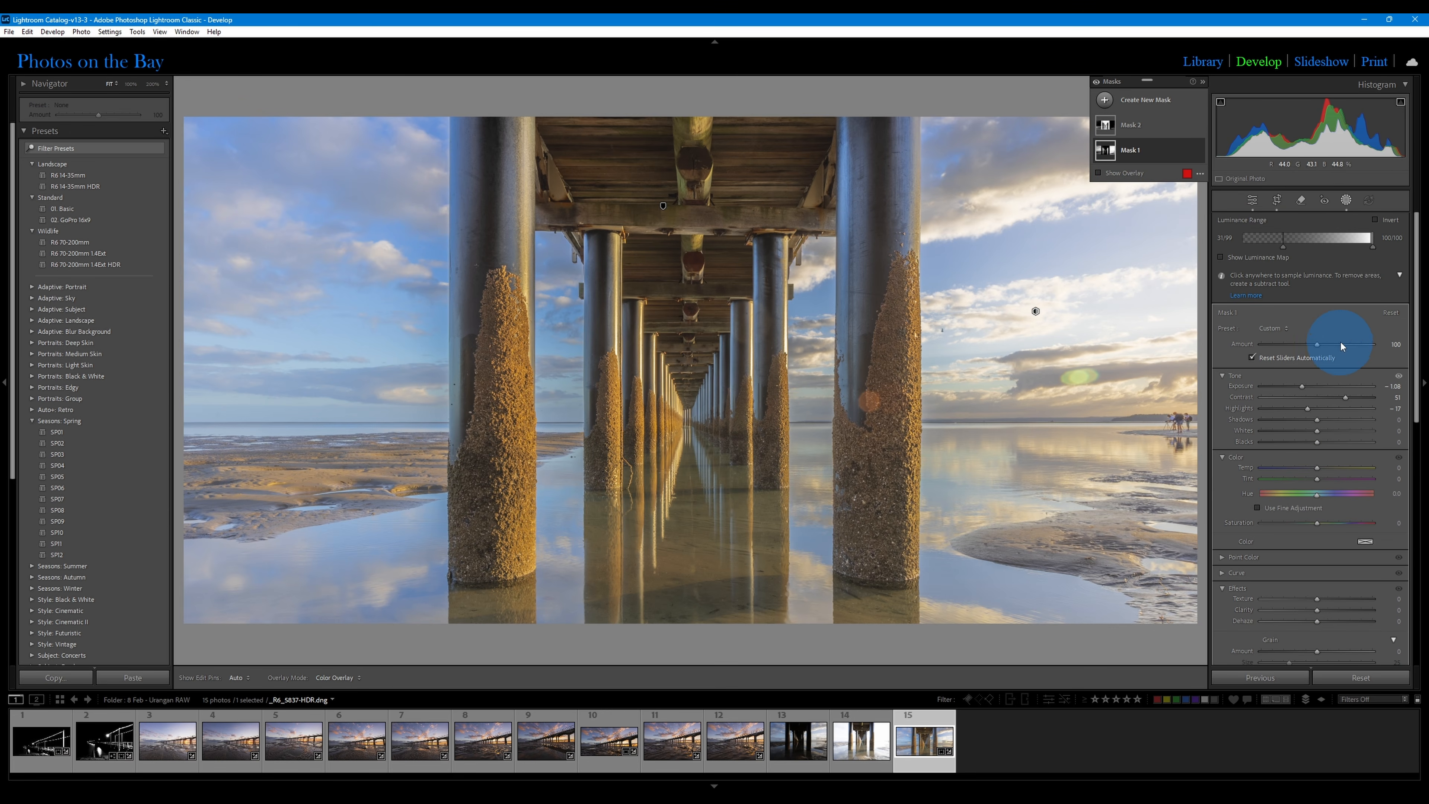
pyautogui.moveTo(1315, 344)
pyautogui.mouseDown()
pyautogui.moveTo(1251, 345)
pyautogui.moveTo(1383, 352)
pyautogui.moveTo(1263, 351)
pyautogui.moveTo(1300, 344)
pyautogui.mouseUp()
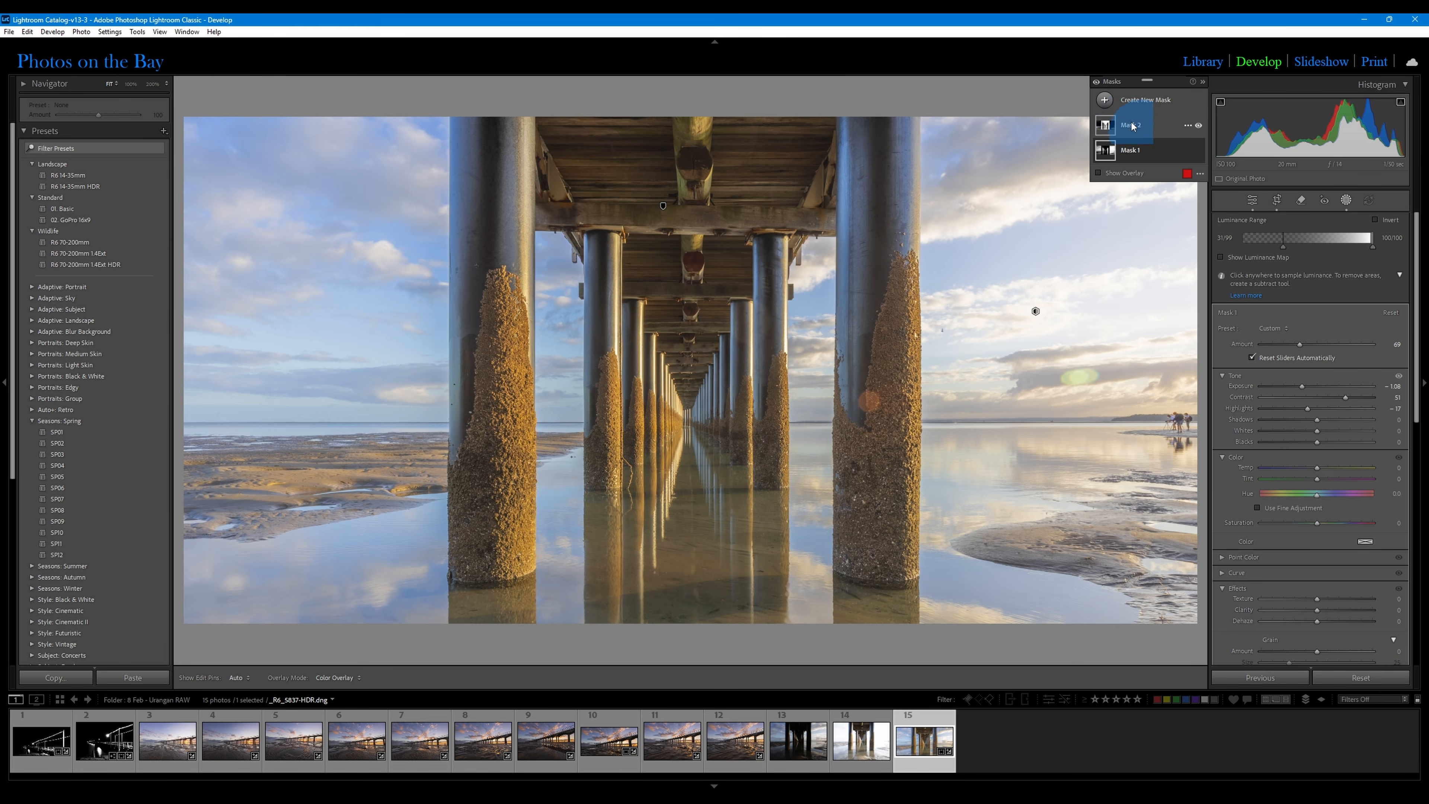
# Reduce the overall strength of the dark-pier mask, Mask 2, to an Amount of 62
pyautogui.click(1132, 125)
pyautogui.click(1318, 344)
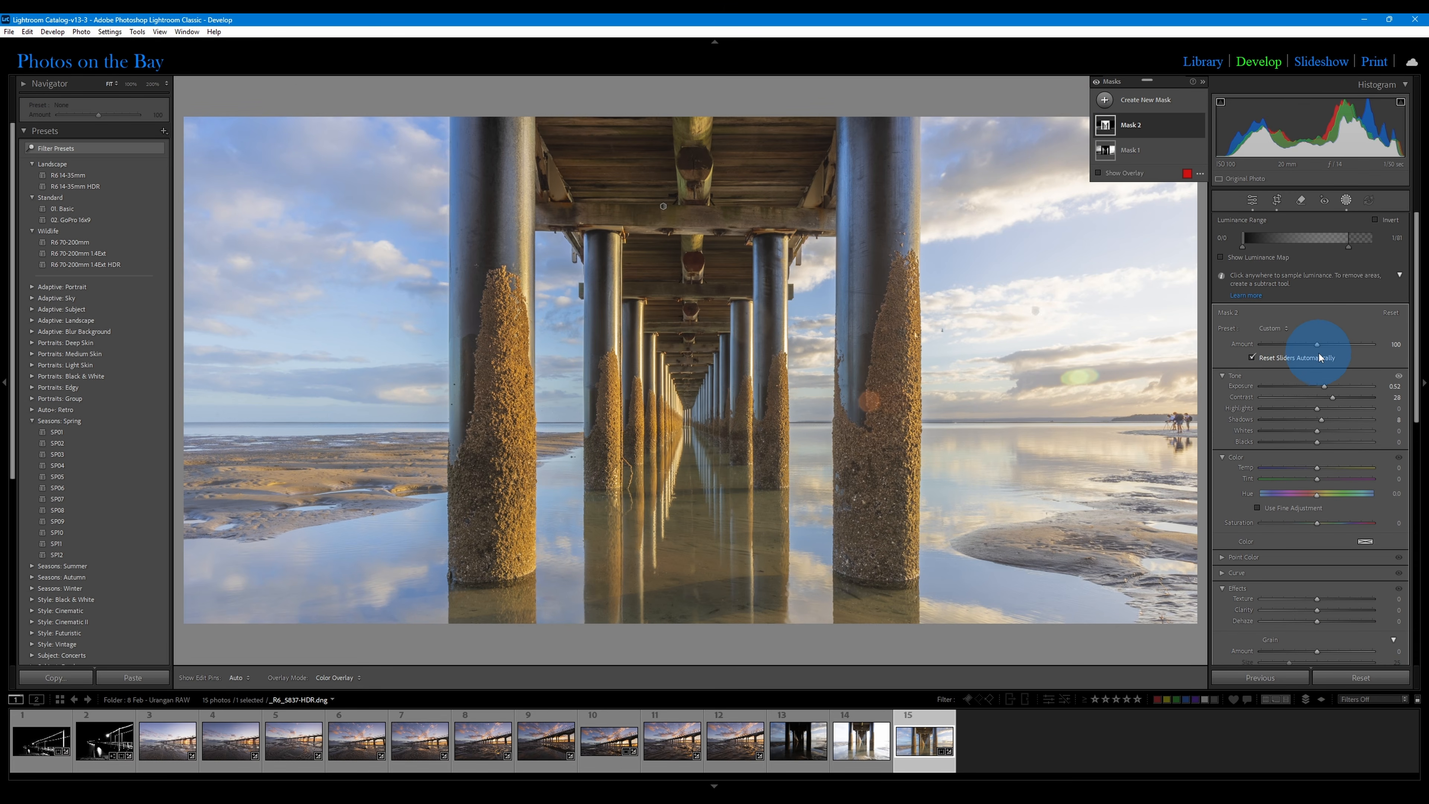
pyautogui.moveTo(1319, 349)
pyautogui.mouseDown()
pyautogui.moveTo(1253, 352)
pyautogui.moveTo(1296, 351)
pyautogui.mouseUp()
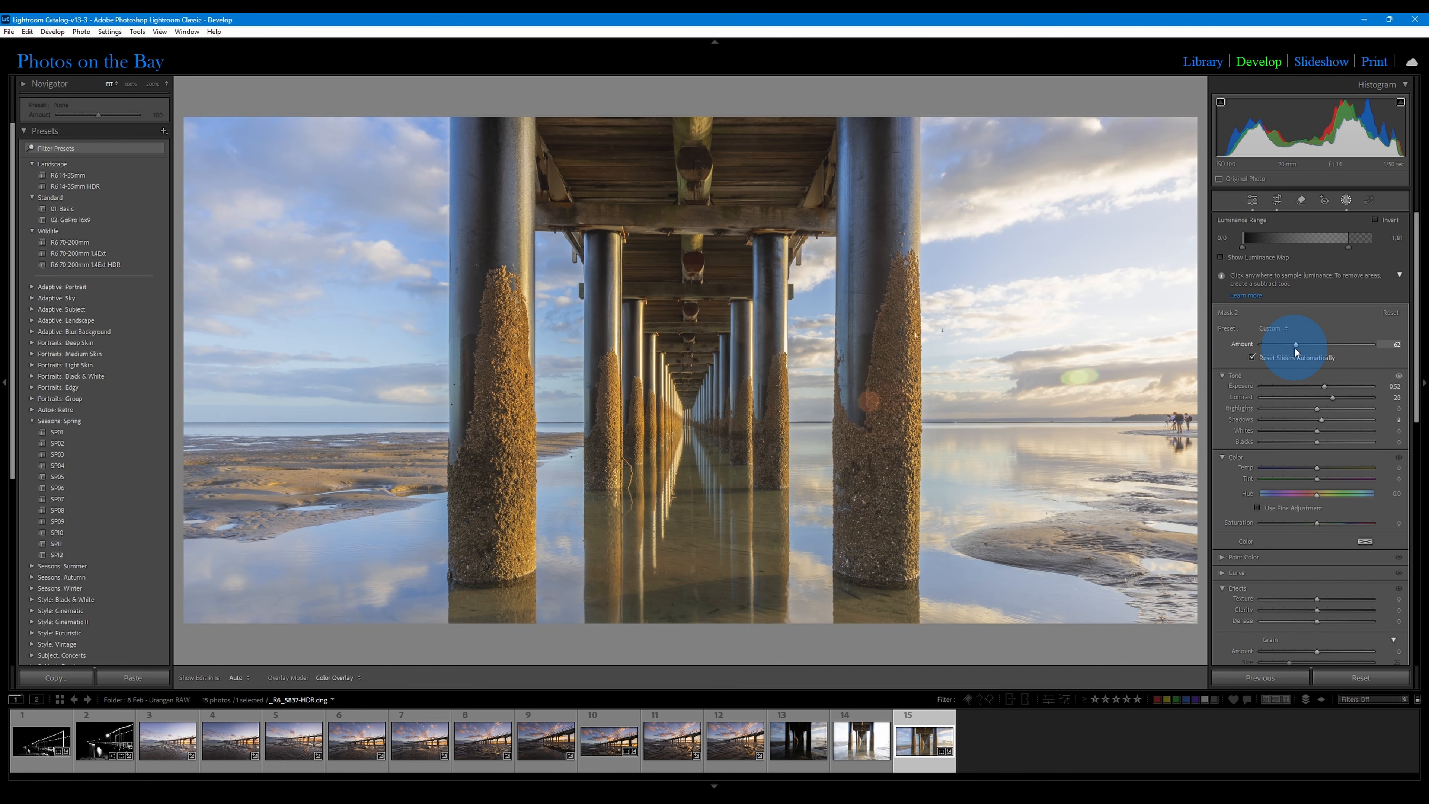
pyautogui.moveTo(1294, 349); pyautogui.dragTo(1295, 349)
# Leave masking and set the whole photo's Contrast to +40
pyautogui.click(1252, 201)
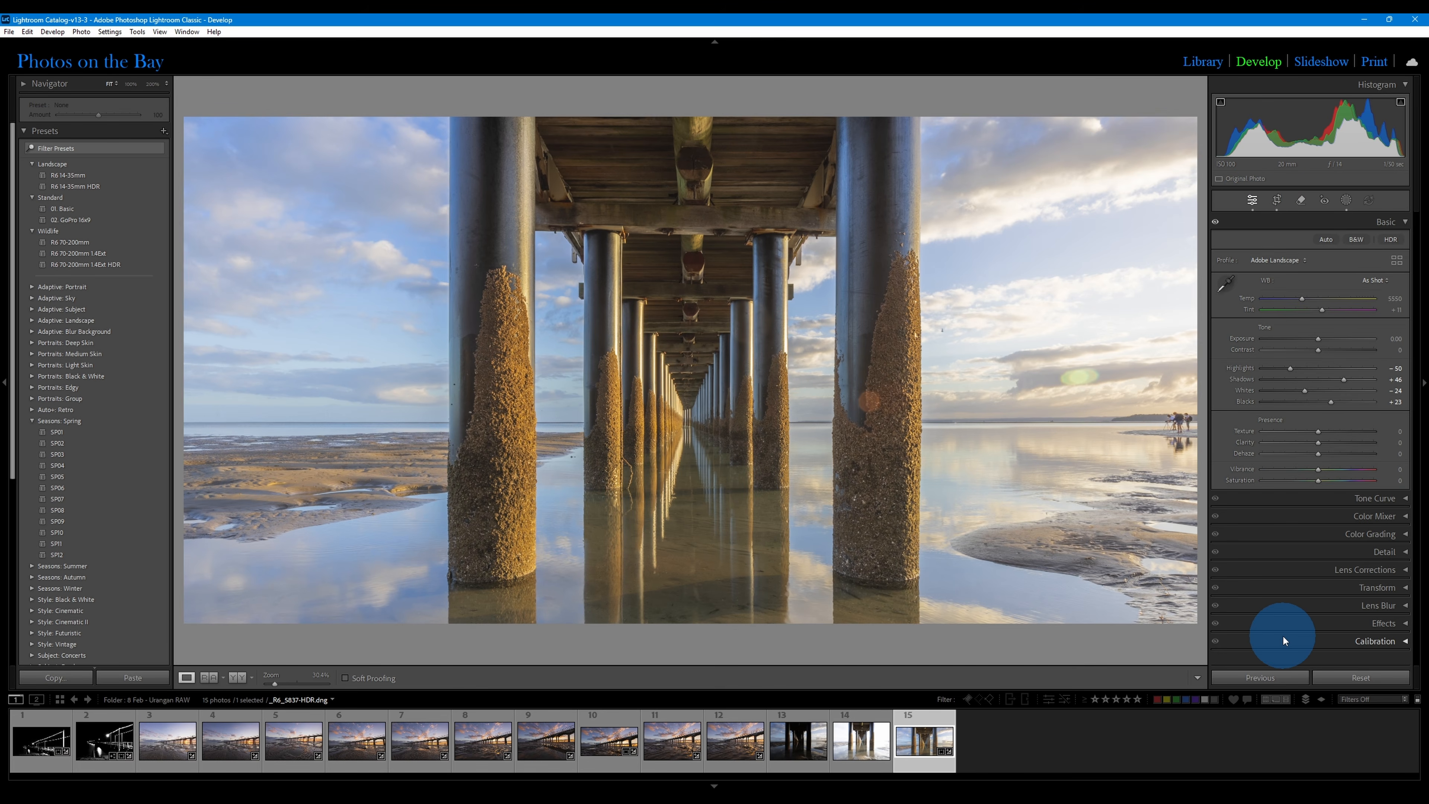
pyautogui.moveTo(1318, 350); pyautogui.dragTo(1341, 354)
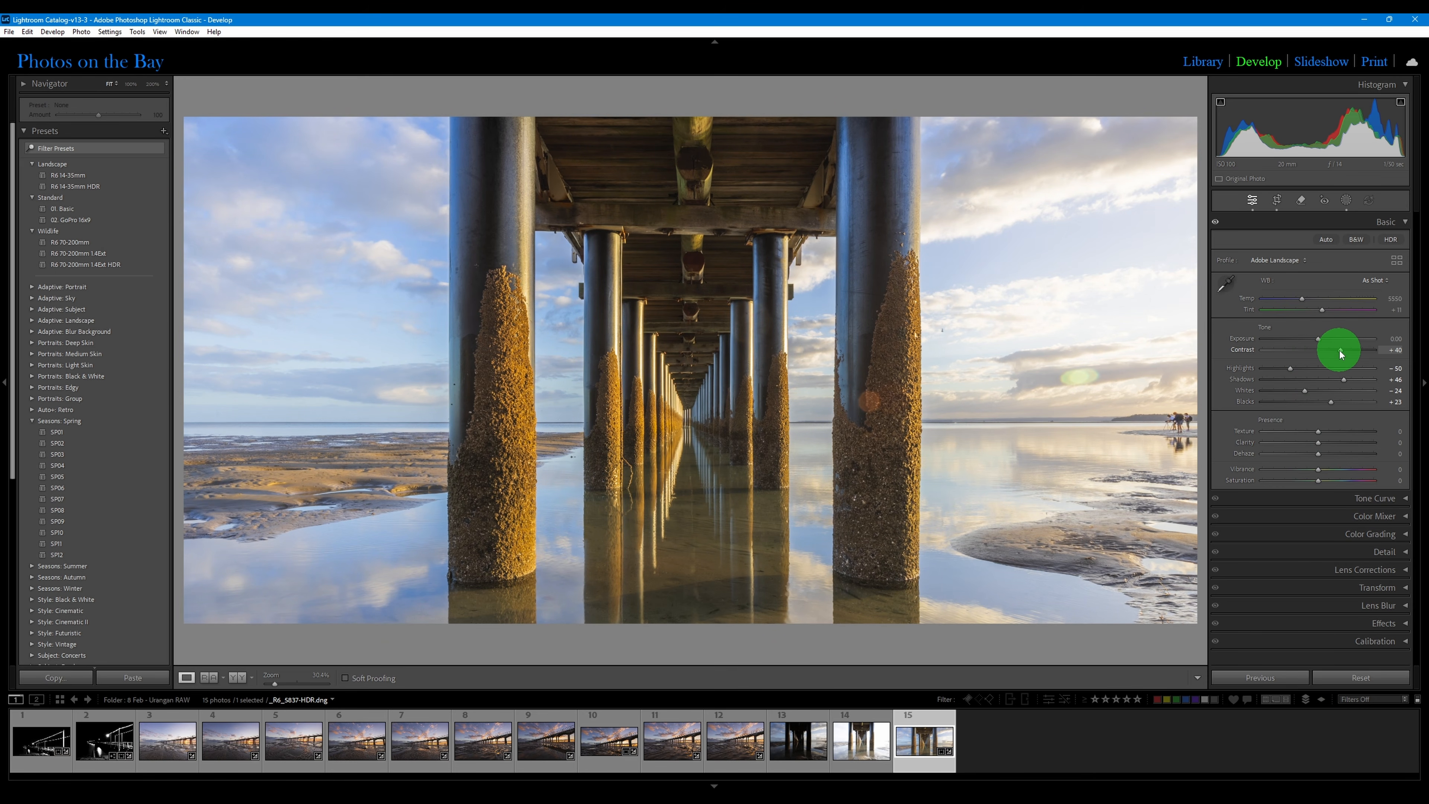